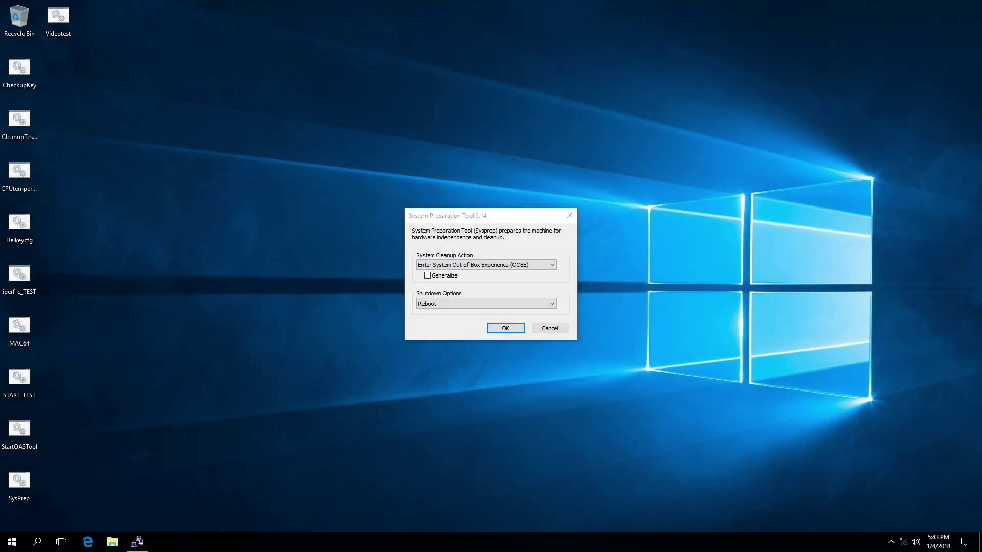
Step: Run Sysprep with 'Enter System Out-of-Box Experience (OOBE)' and Reboot selected
click(513, 324)
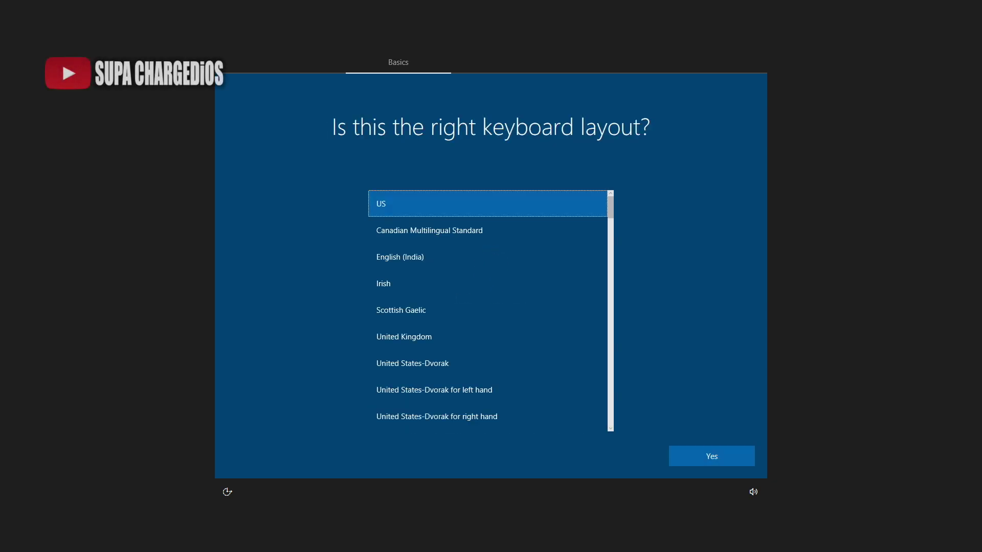
Step: Confirm the US keyboard layout, skip a second layout, and accept the licence agreement
click(731, 456)
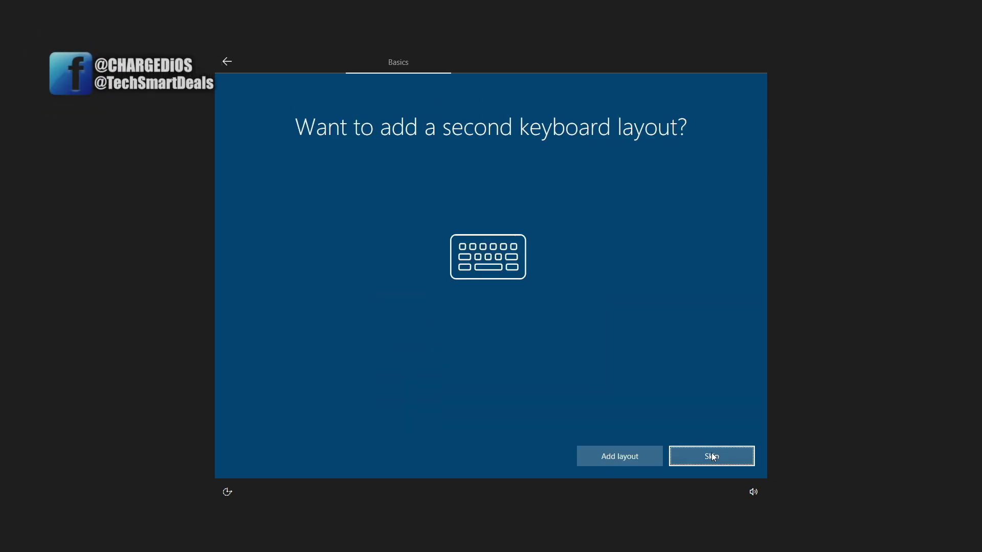
click(731, 456)
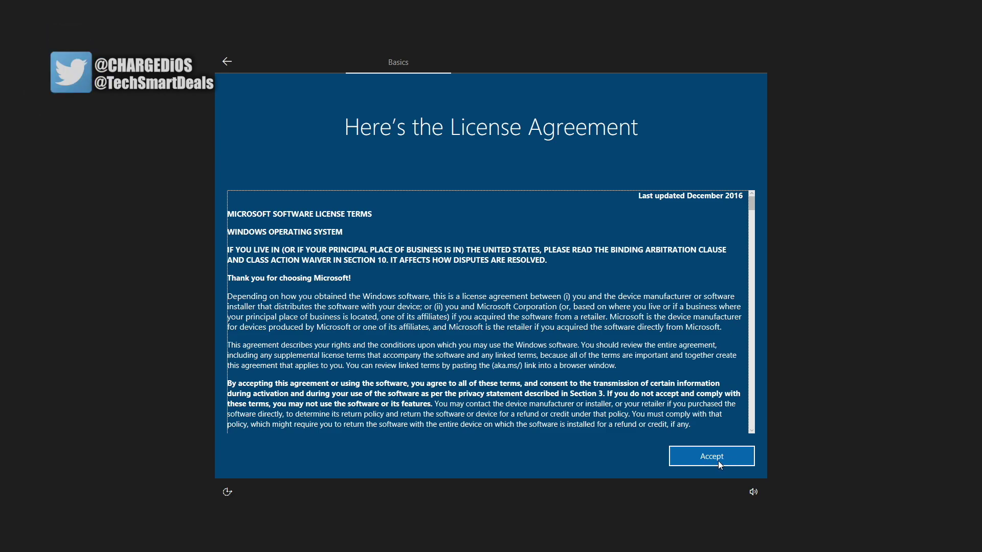
click(718, 460)
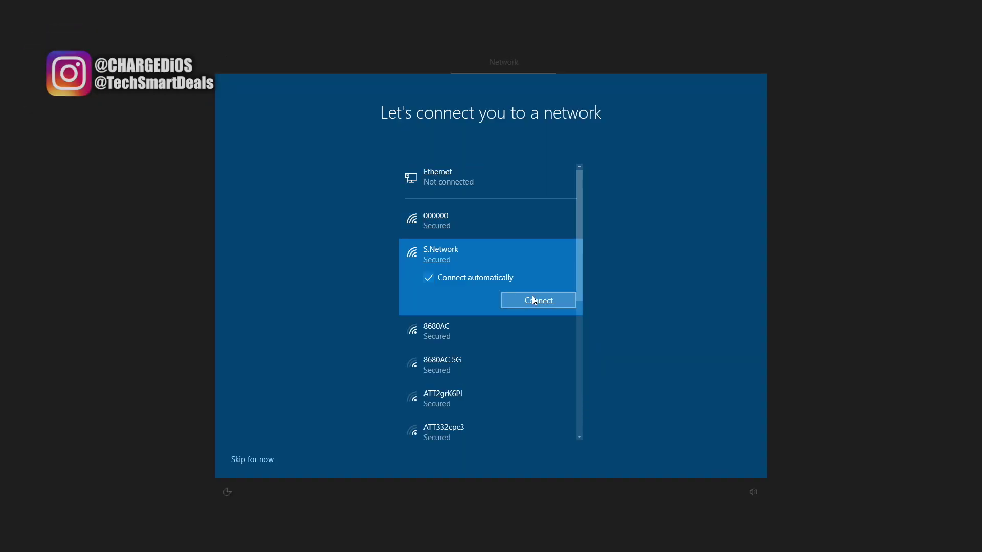
Step: Connect to the S.Network Wi-Fi with its security key, allowing discovery on the network
click(532, 296)
text(••••••••)
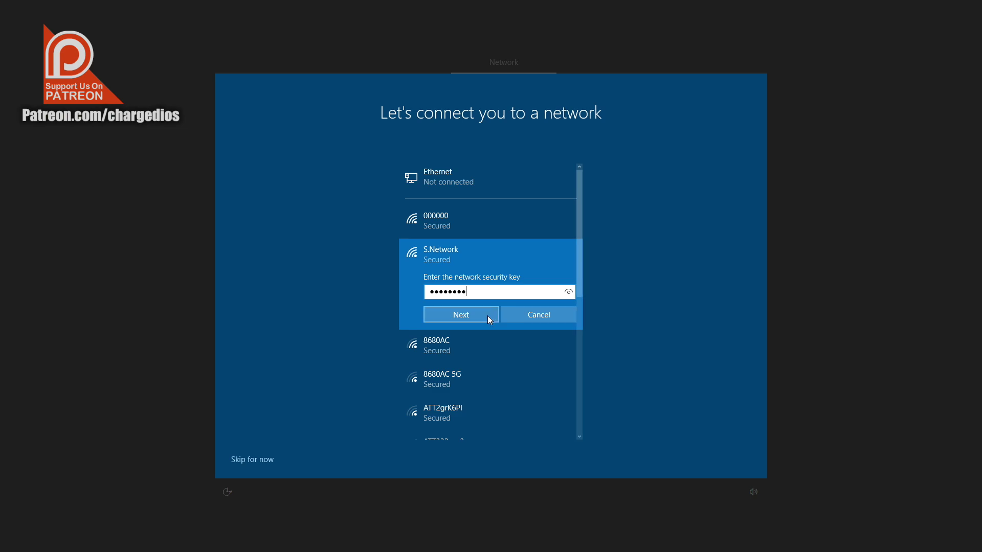
click(485, 314)
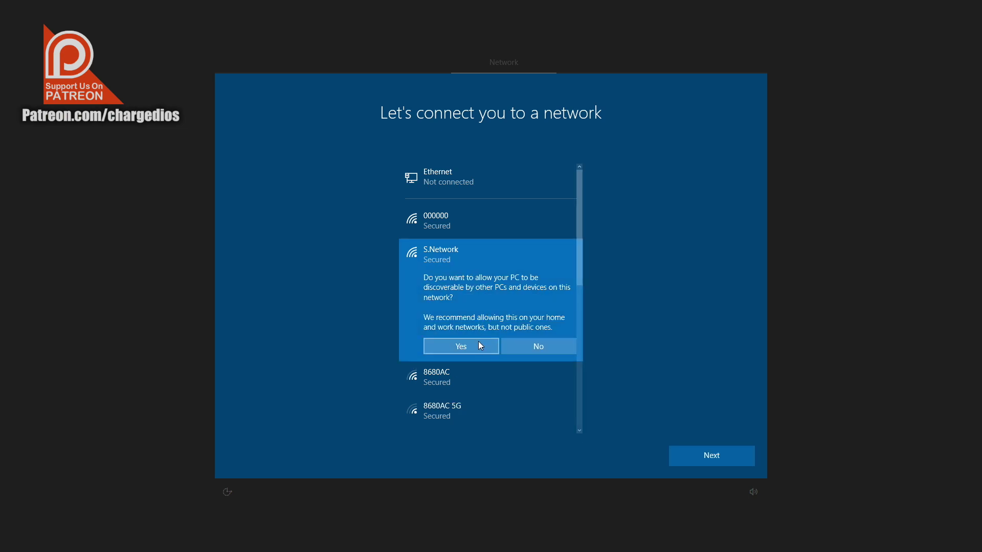
click(478, 345)
click(726, 455)
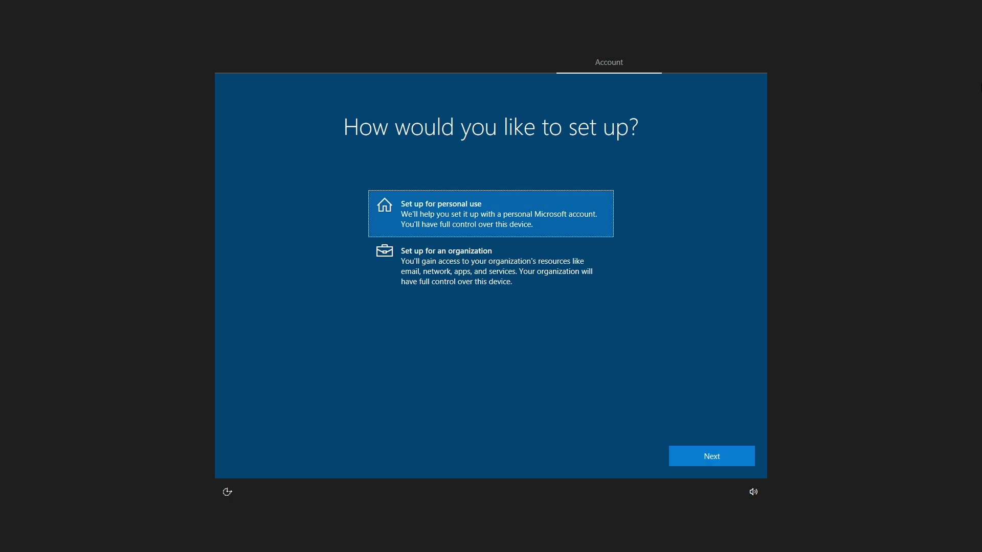
Step: Choose personal use and sign in with the Microsoft account's e-mail and password
key(Return)
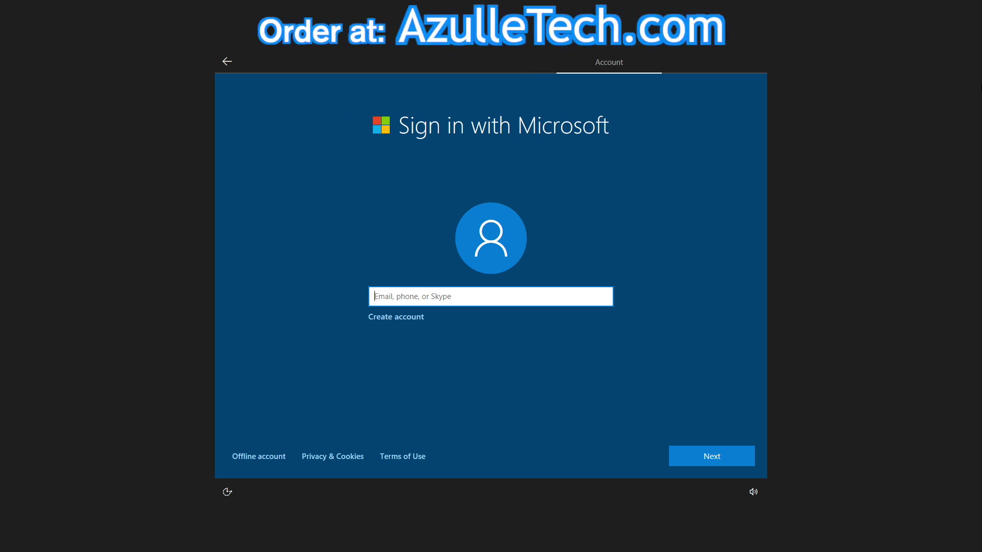
click(712, 454)
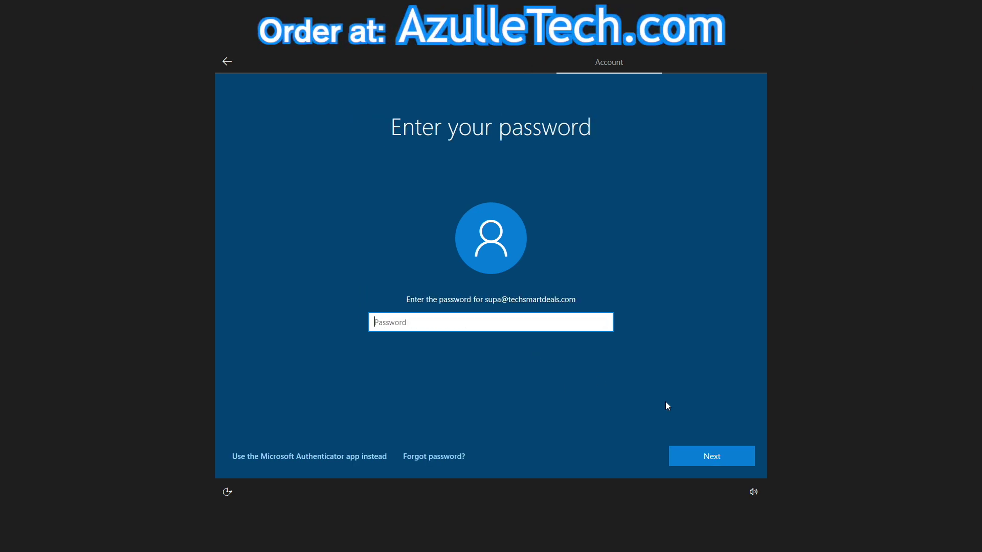
text(********)
click(698, 452)
Step: Skip the PIN, save files only to this PC, and enable Cortana
click(245, 459)
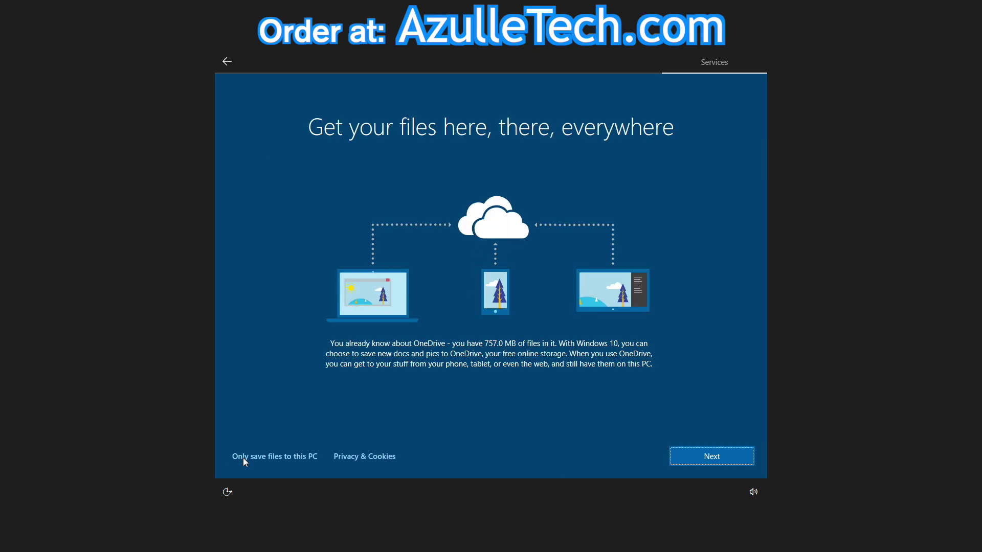
click(243, 458)
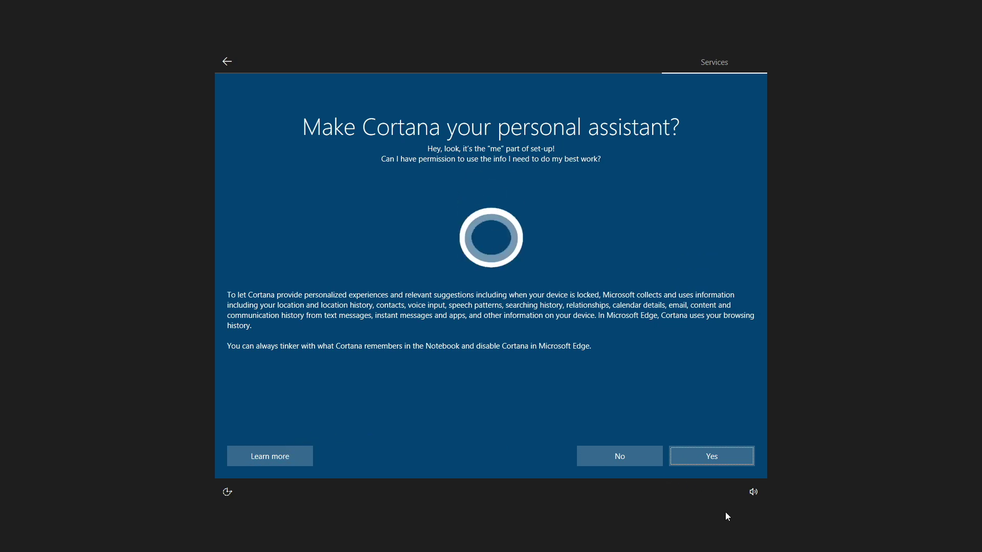
click(680, 455)
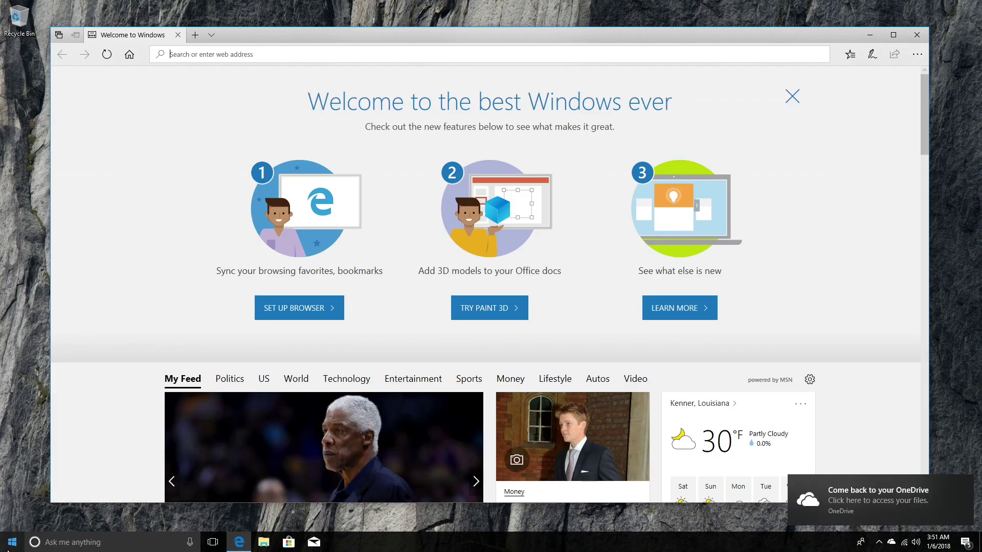
Step: Restart the PC using Restart from the Start menu's power options
click(16, 537)
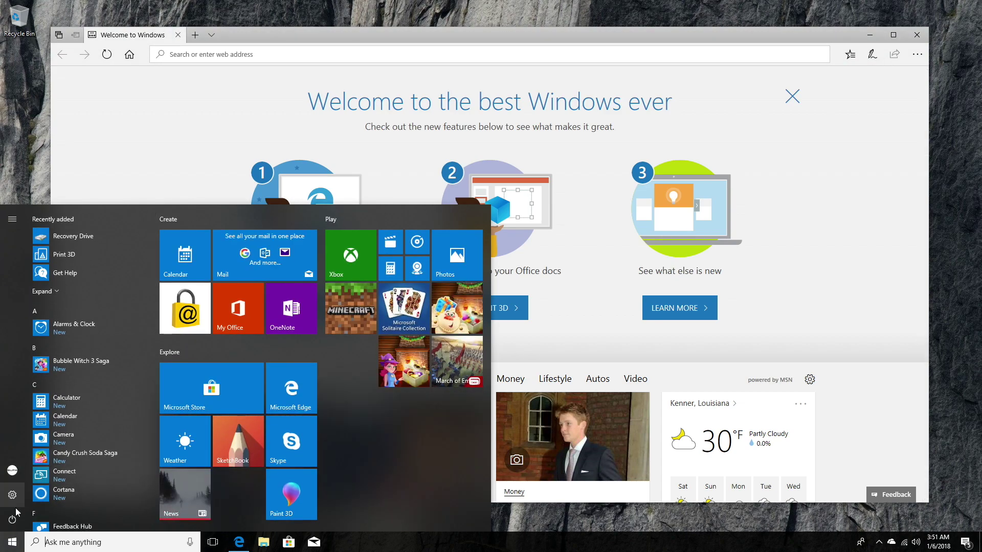
click(14, 521)
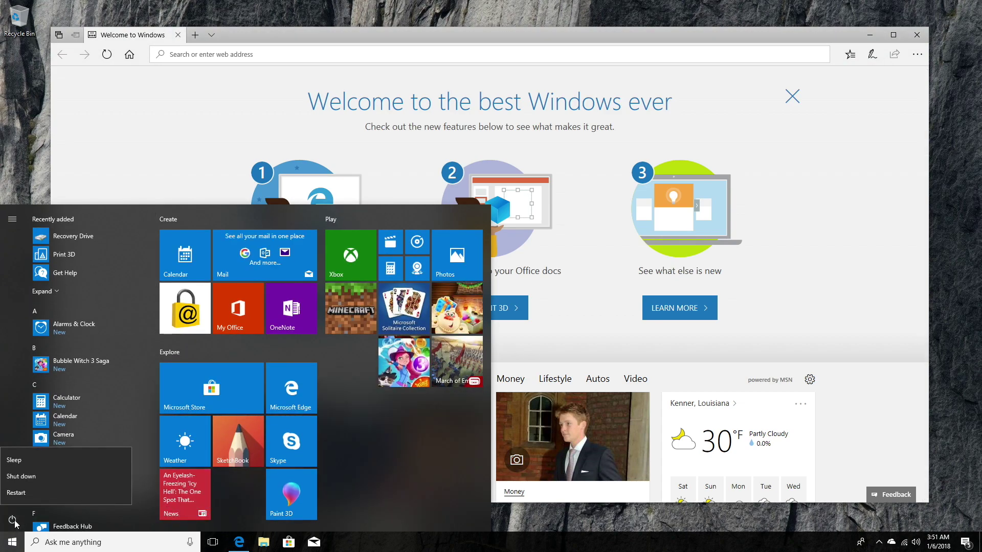
click(16, 492)
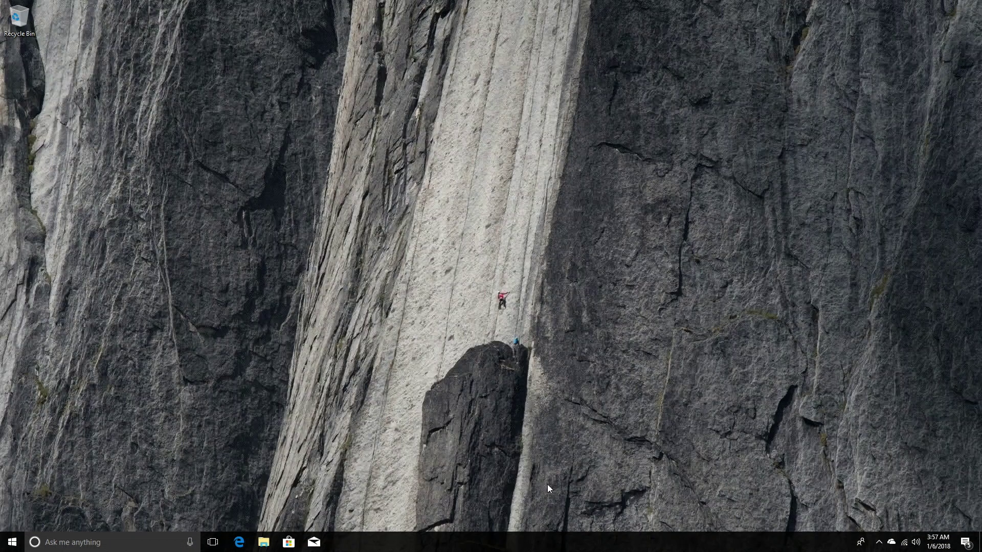
Step: Change display scaling from 100% to 175% in Settings > System, then go back
click(12, 542)
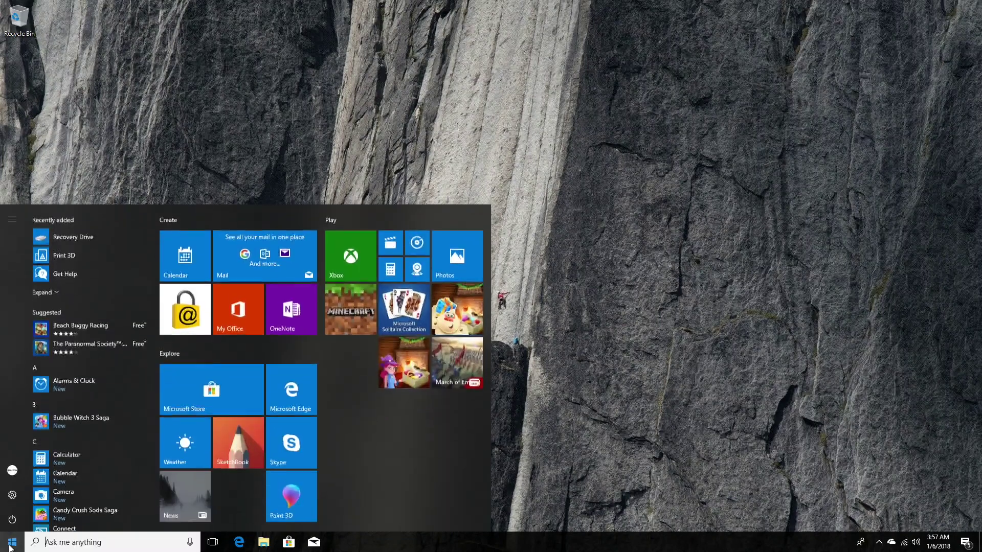
click(12, 495)
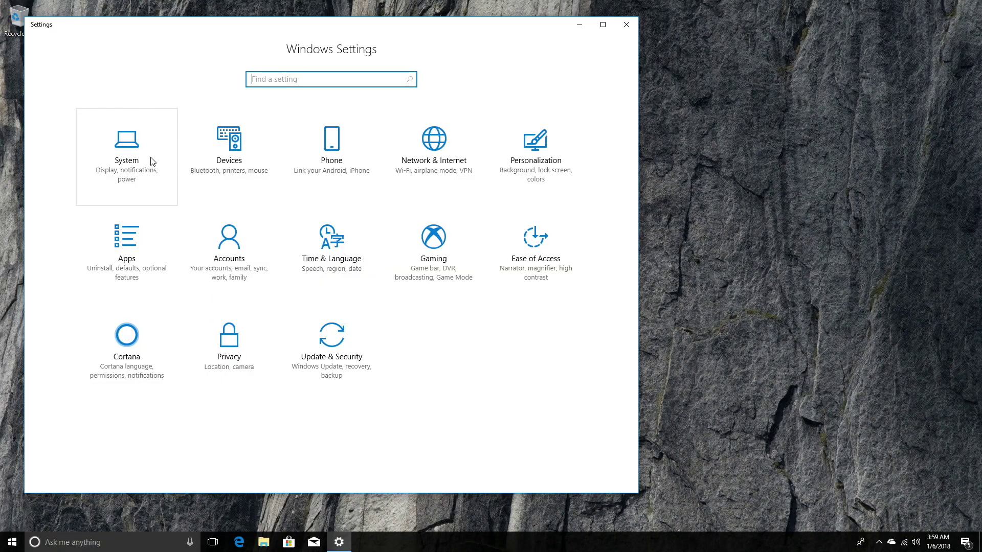
click(152, 162)
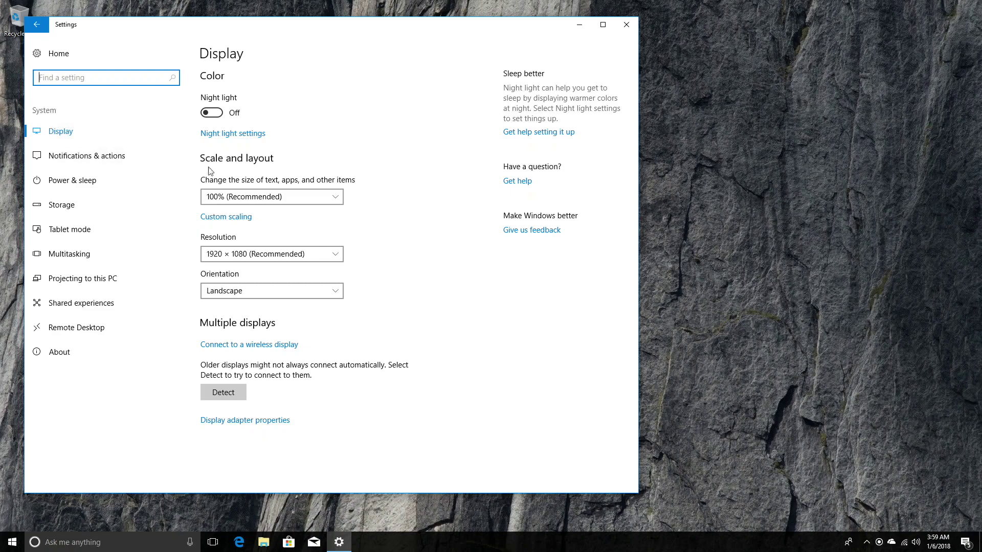
click(335, 200)
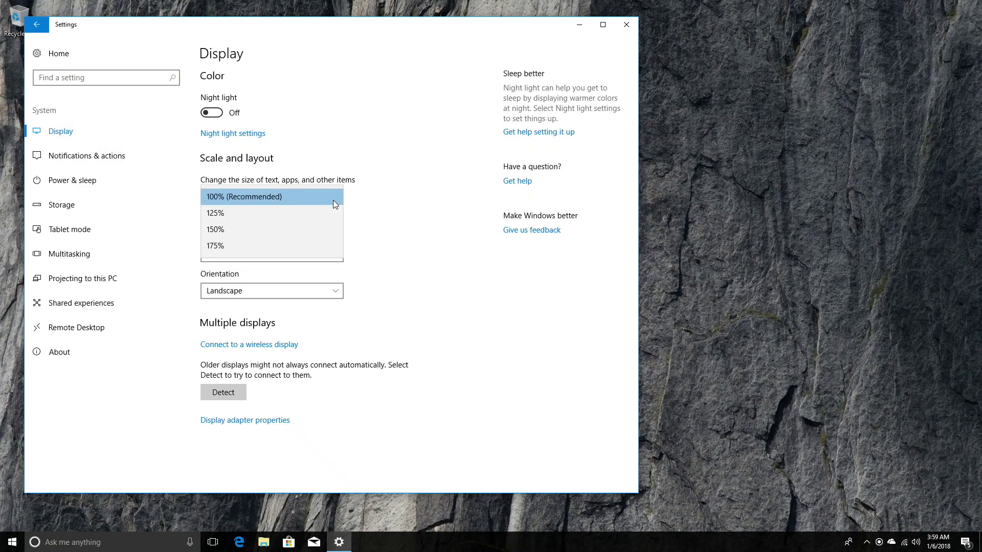
click(305, 246)
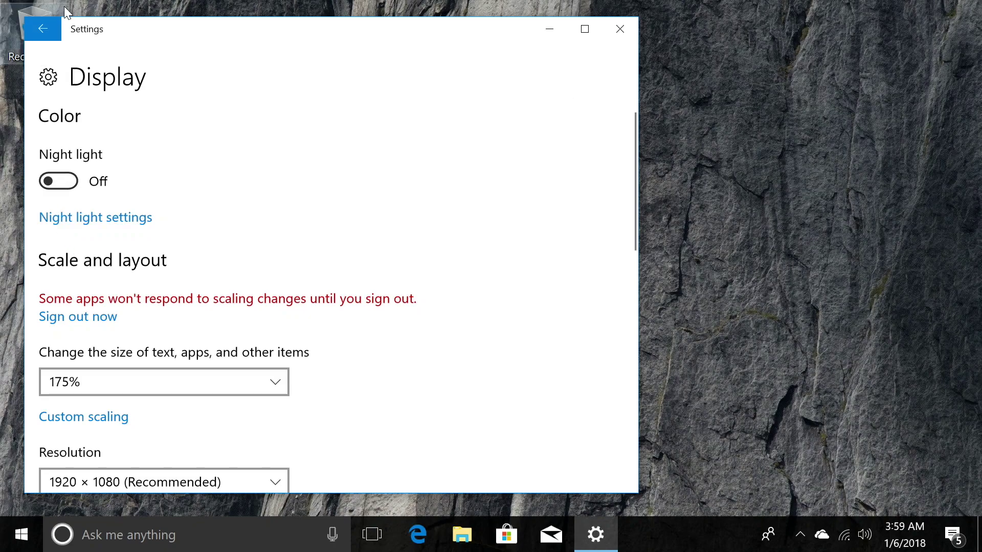
click(49, 31)
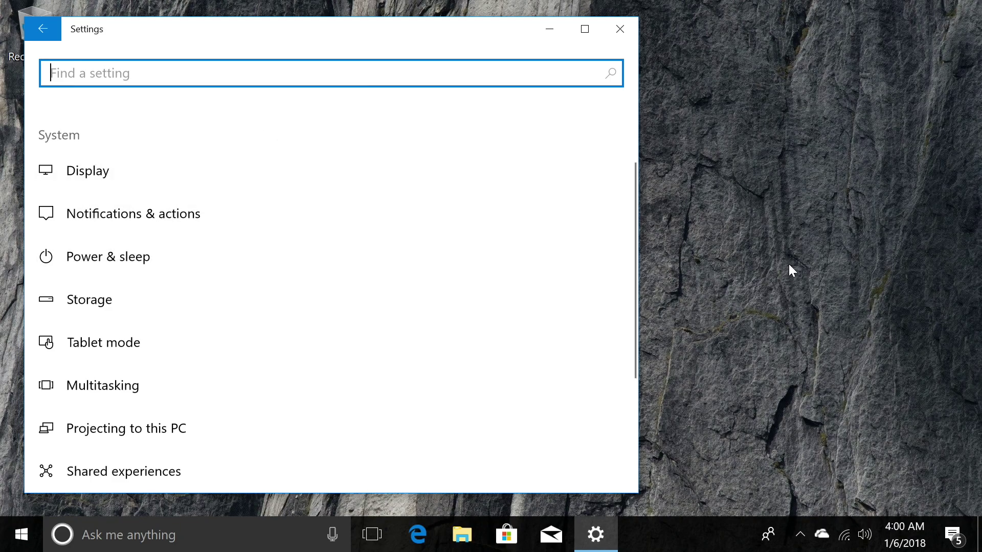
Step: Switch the Storage sense toggle to On on the Storage settings page
click(788, 263)
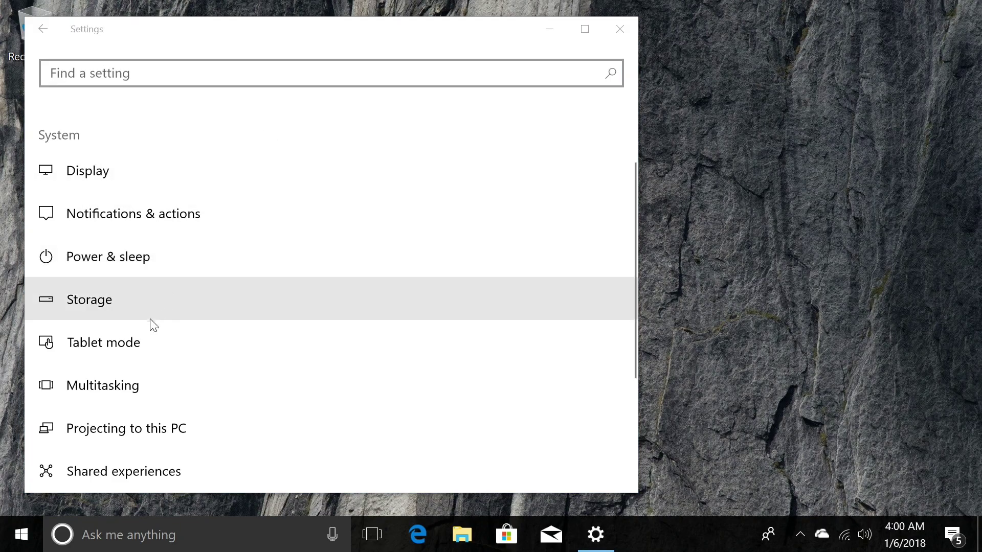
click(143, 317)
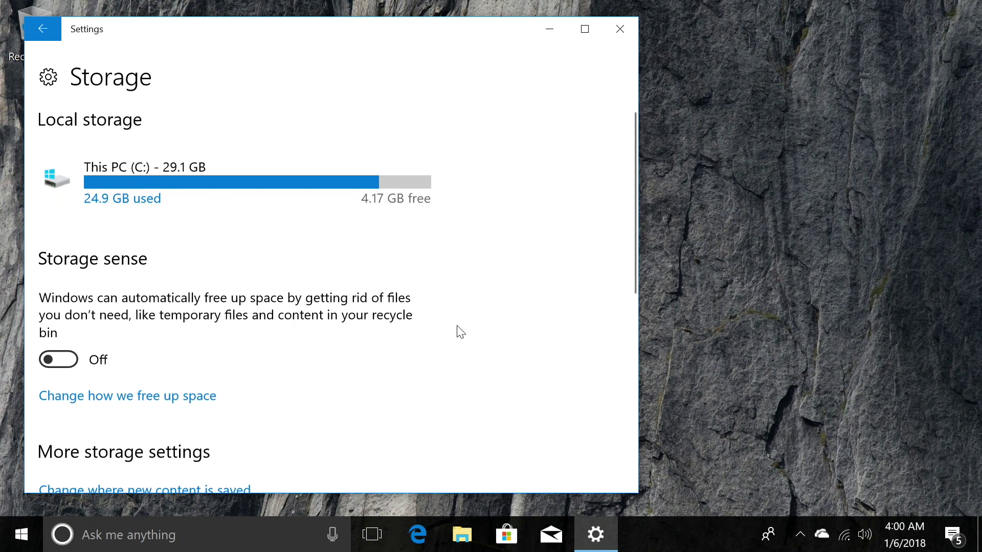
scroll(460, 332, down, 2)
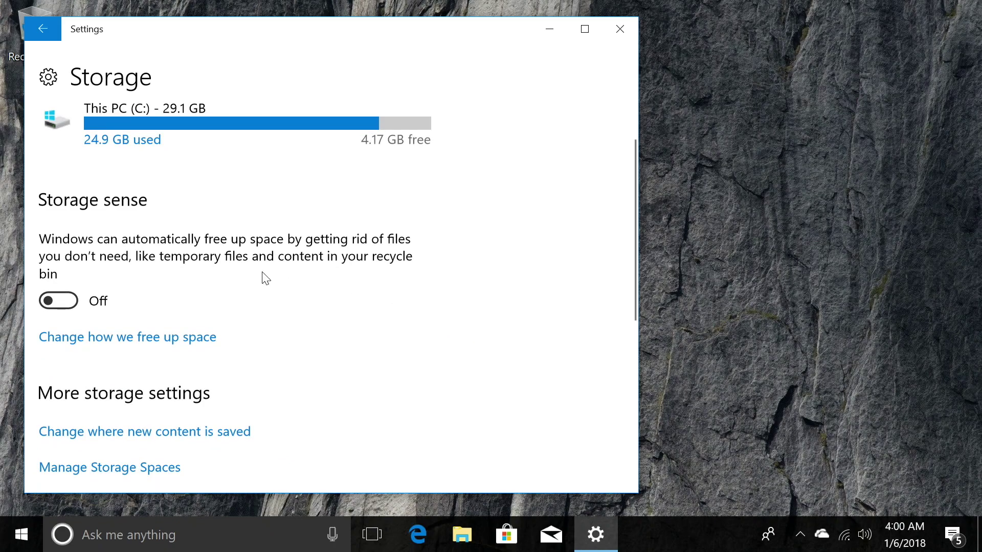
click(59, 303)
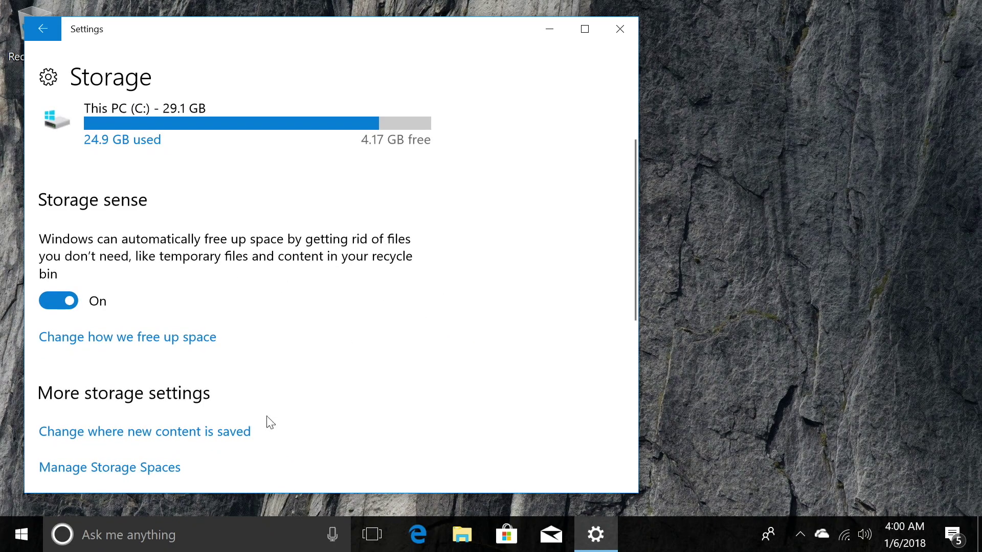
Step: Set new apps, photos and videos, and movies and TV shows to save to UsbStorage (D:)
click(176, 436)
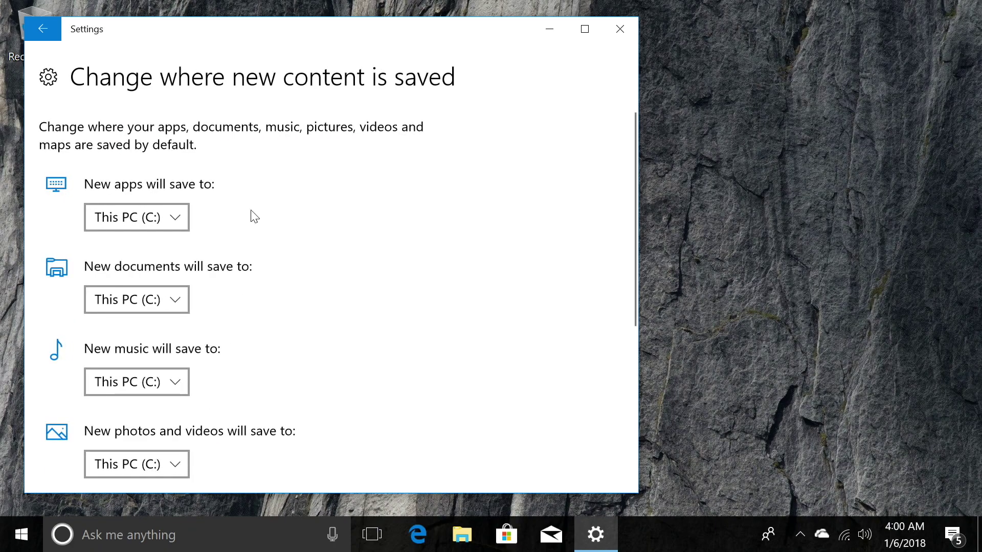
click(167, 220)
click(148, 248)
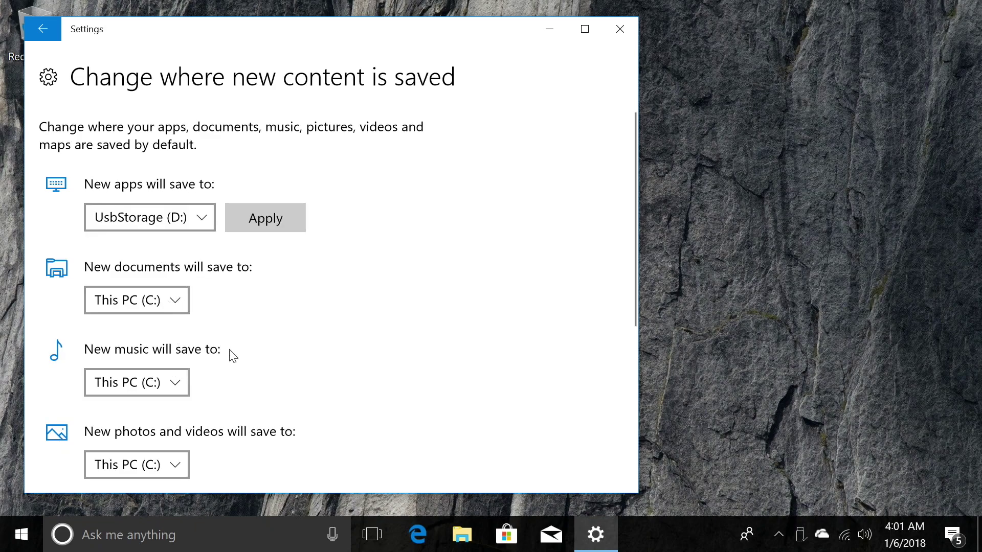
scroll(215, 353, down, 2)
click(177, 340)
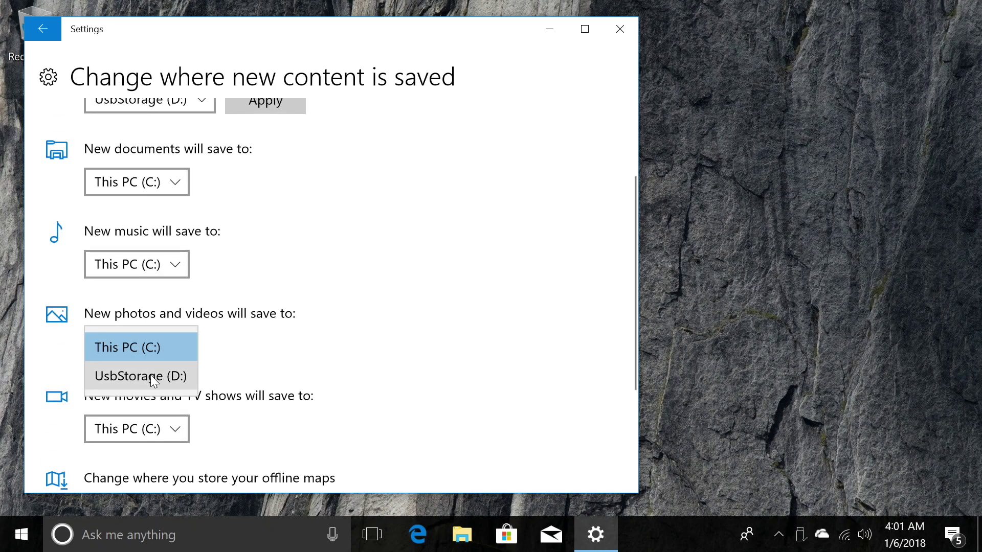
click(150, 376)
click(174, 430)
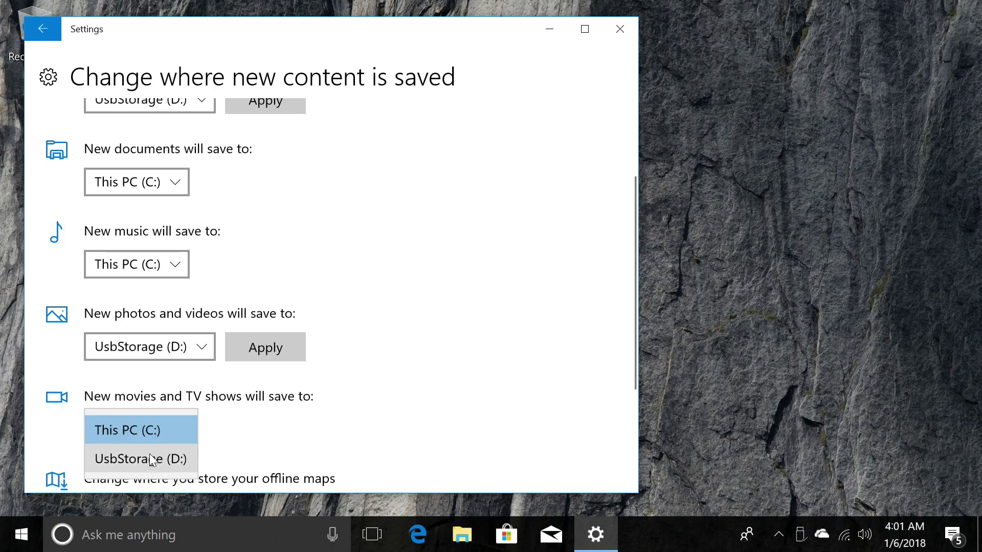
click(146, 467)
click(271, 355)
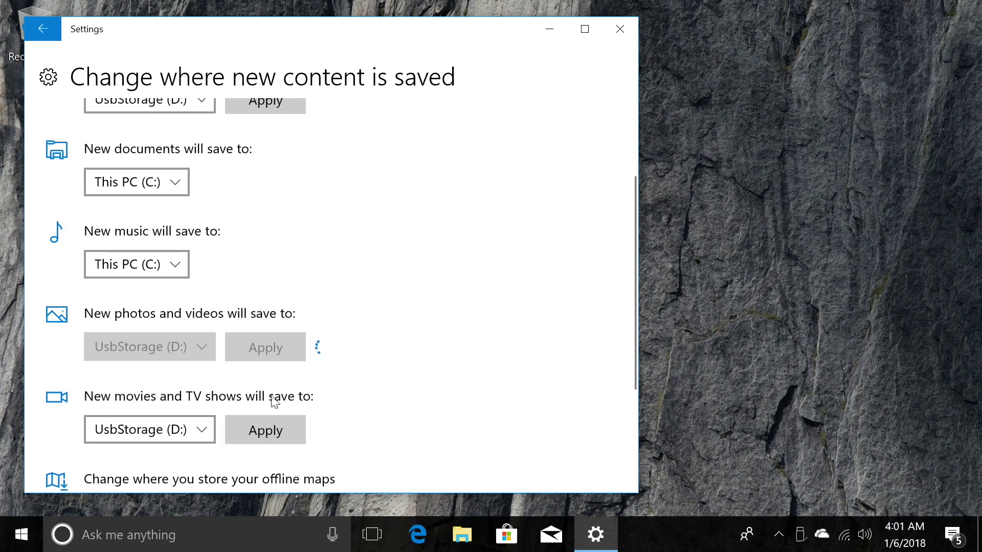
click(271, 431)
scroll(394, 347, up, 3)
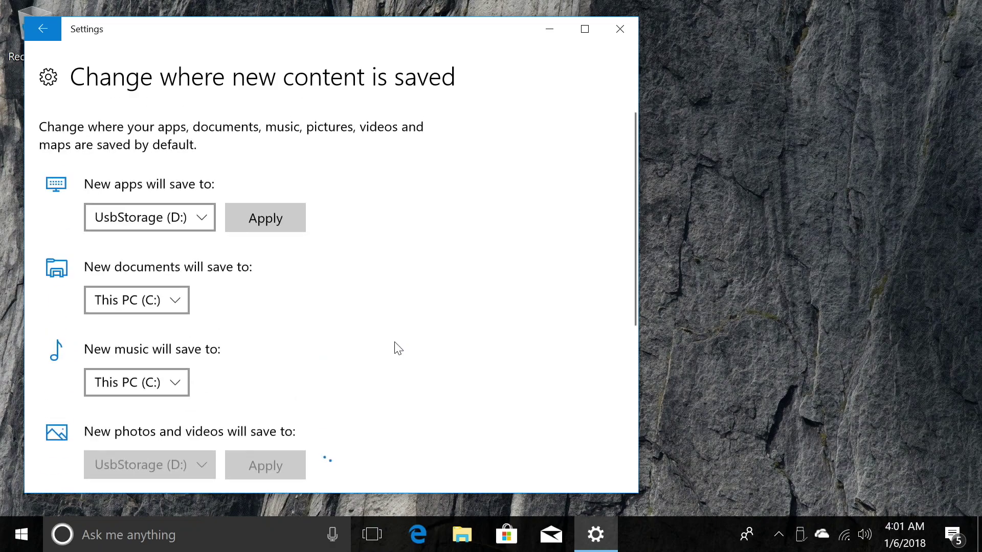
click(277, 217)
scroll(463, 319, down, 5)
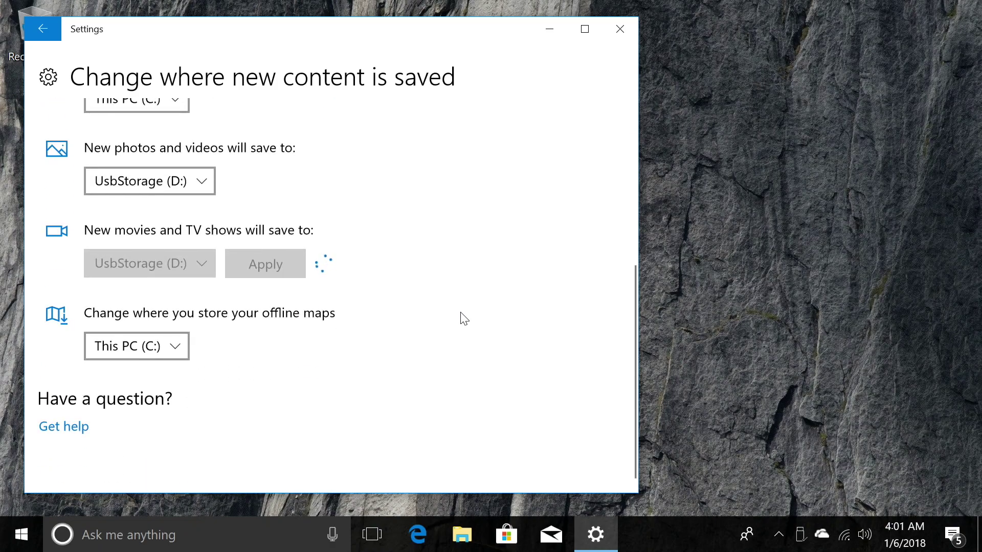
scroll(464, 318, up, 5)
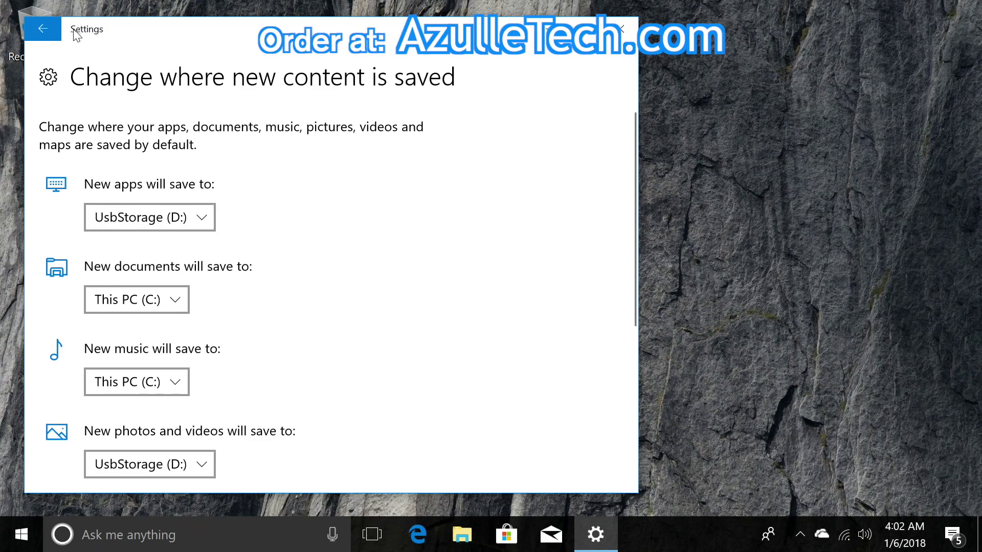
Step: Go back to the System settings list and launch PCMark 7 from the desktop
click(50, 24)
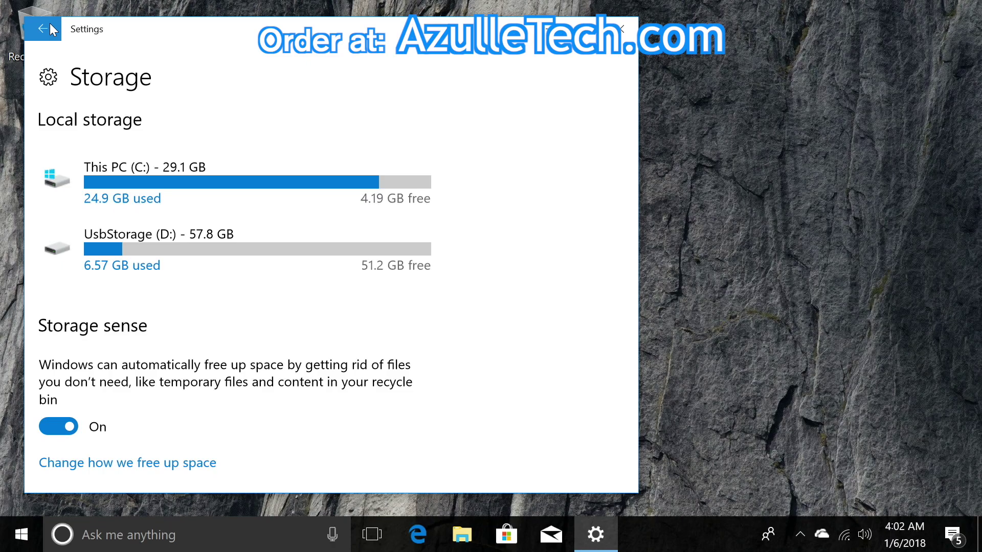
click(50, 24)
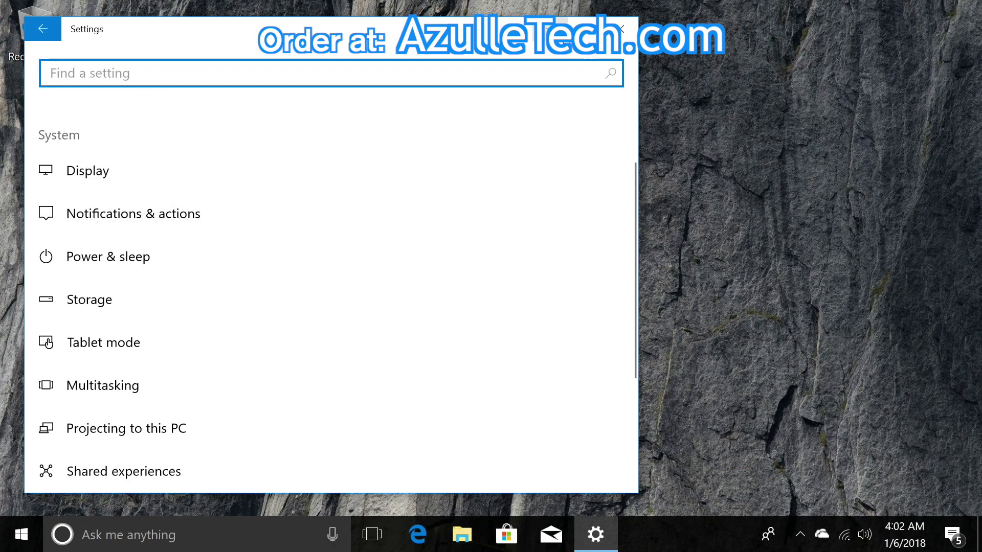
double_click(35, 225)
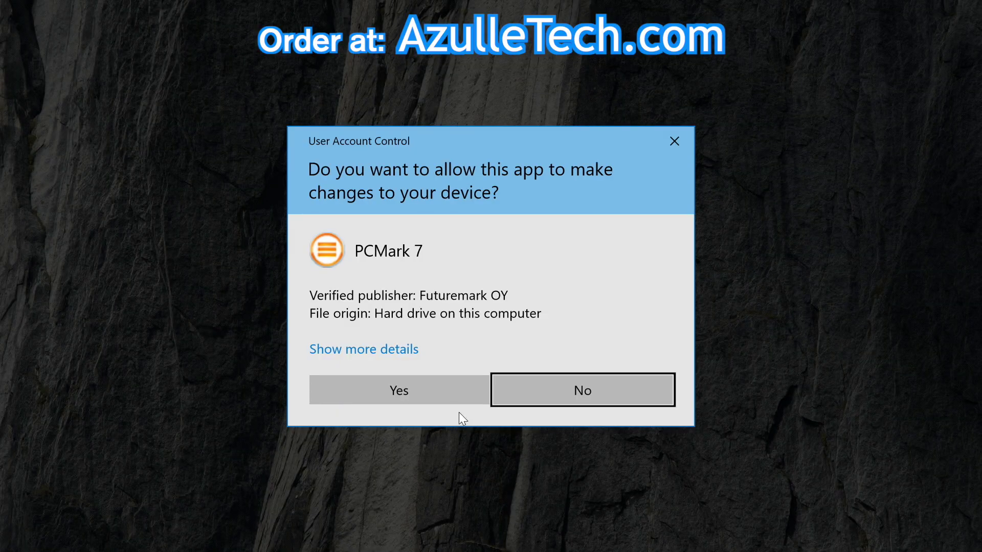
Step: Approve the UAC prompt and run the PCMark 7 benchmark, which scores 3 440
click(435, 387)
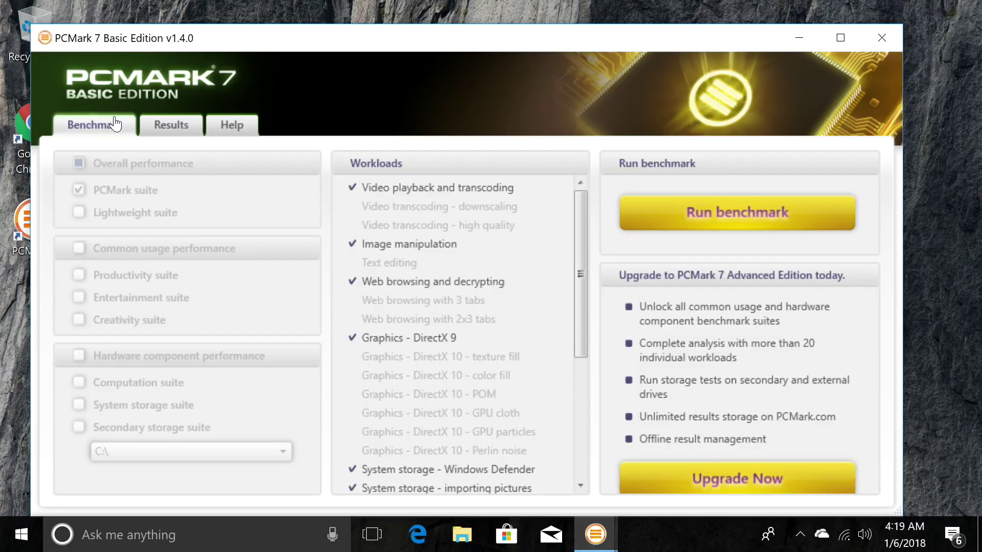
click(788, 223)
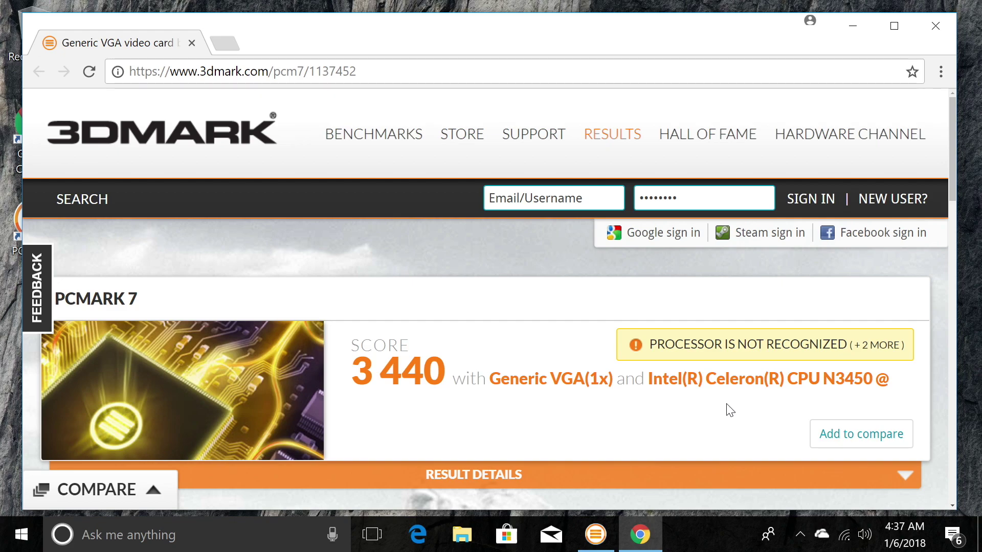
Step: Scroll down the 3DMark result page through graphics, processor and system details to the footer
scroll(730, 410, down, 5)
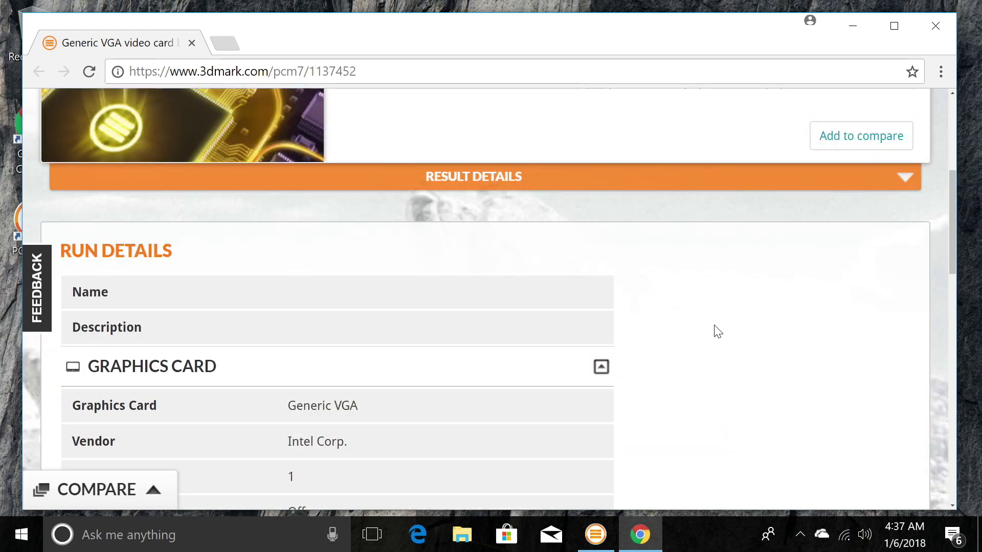
scroll(728, 337, down, 1)
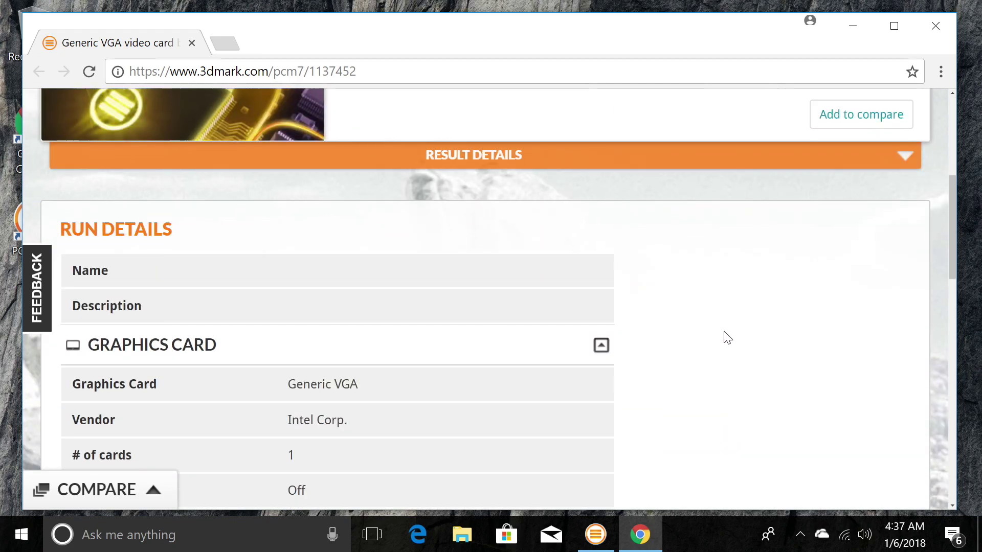
scroll(728, 337, down, 2)
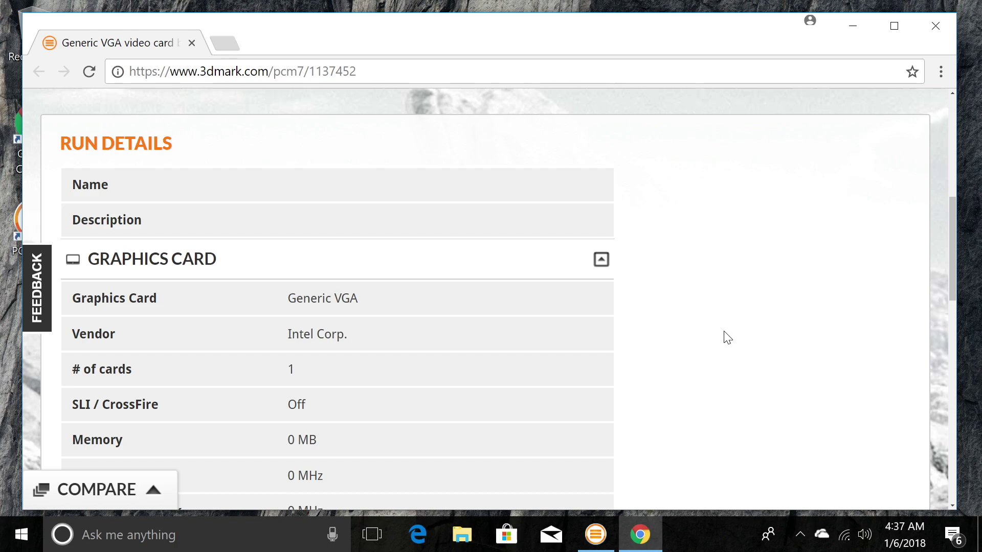
scroll(728, 337, down, 2)
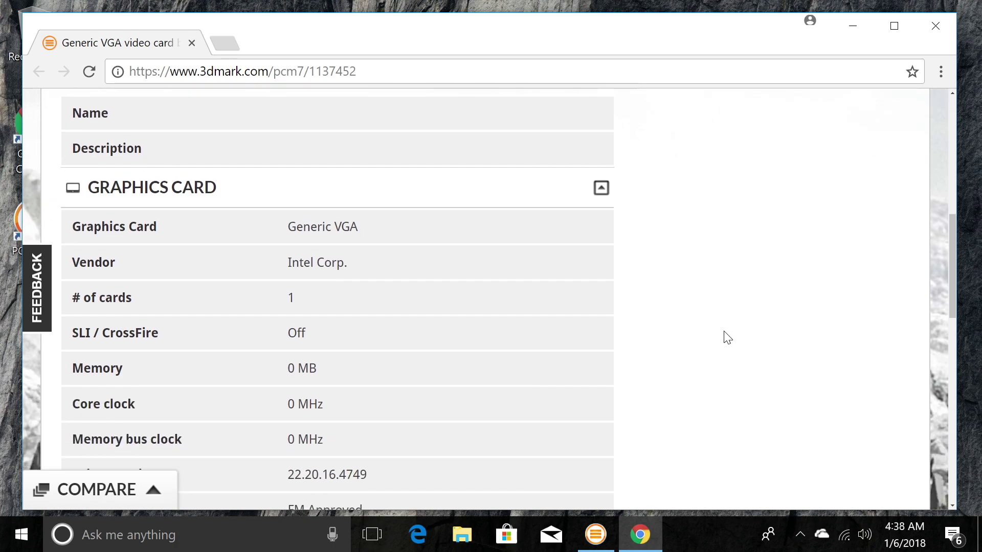
scroll(727, 338, down, 1)
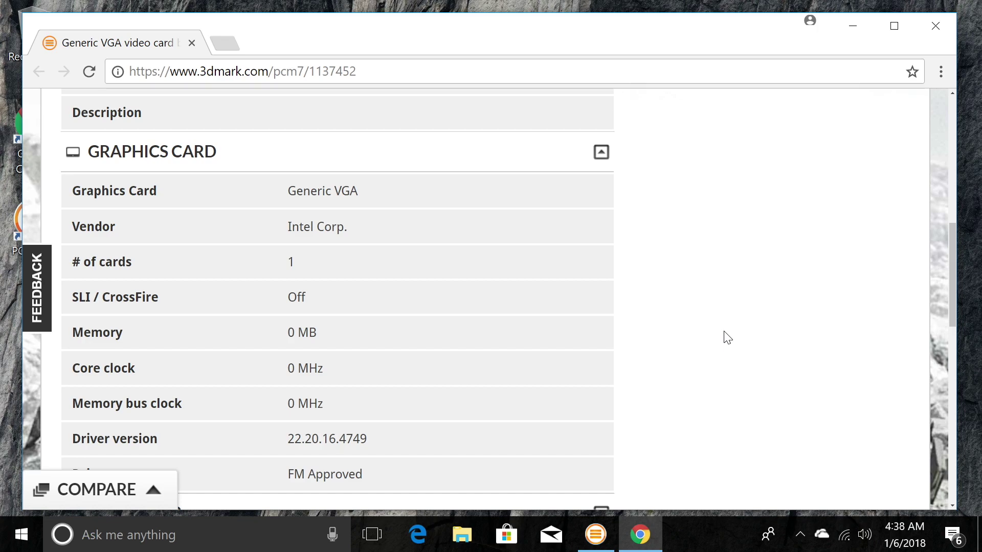
scroll(727, 338, down, 1)
scroll(727, 337, down, 4)
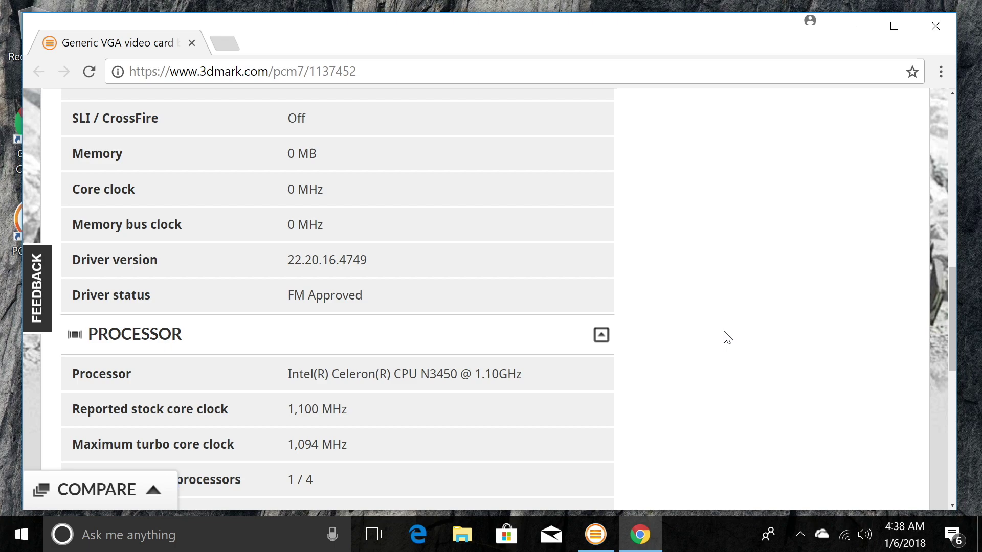
scroll(728, 338, down, 1)
scroll(728, 337, down, 1)
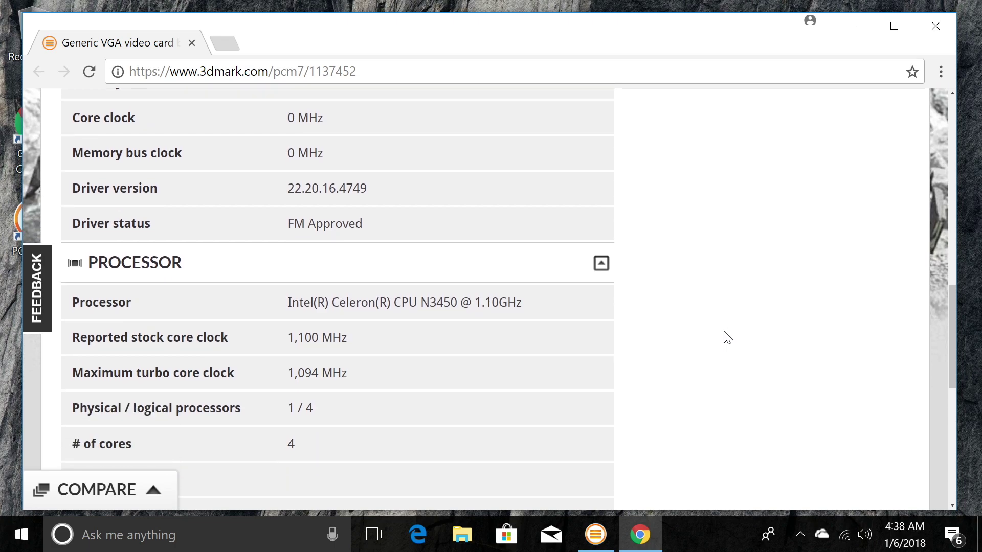
scroll(728, 338, down, 1)
scroll(728, 337, down, 1)
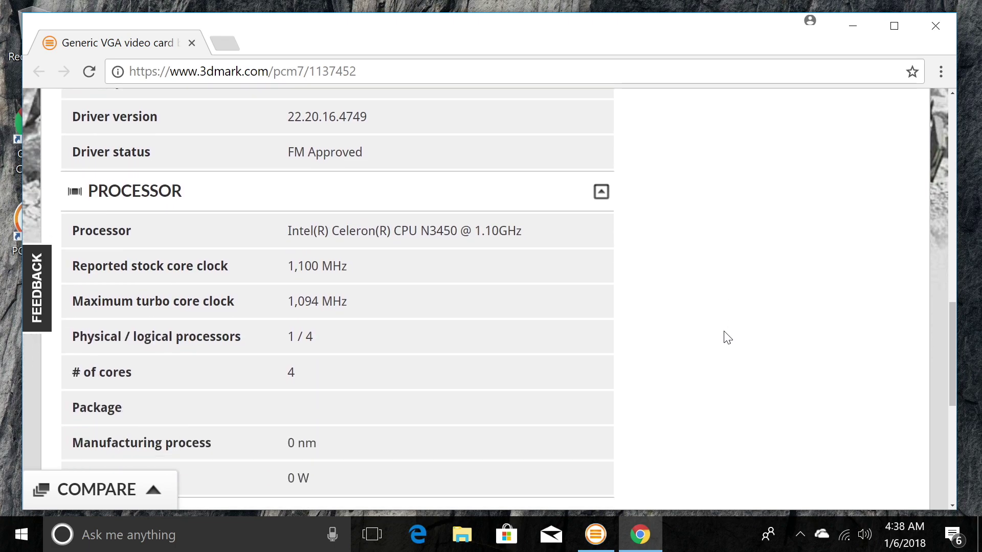
scroll(727, 338, down, 1)
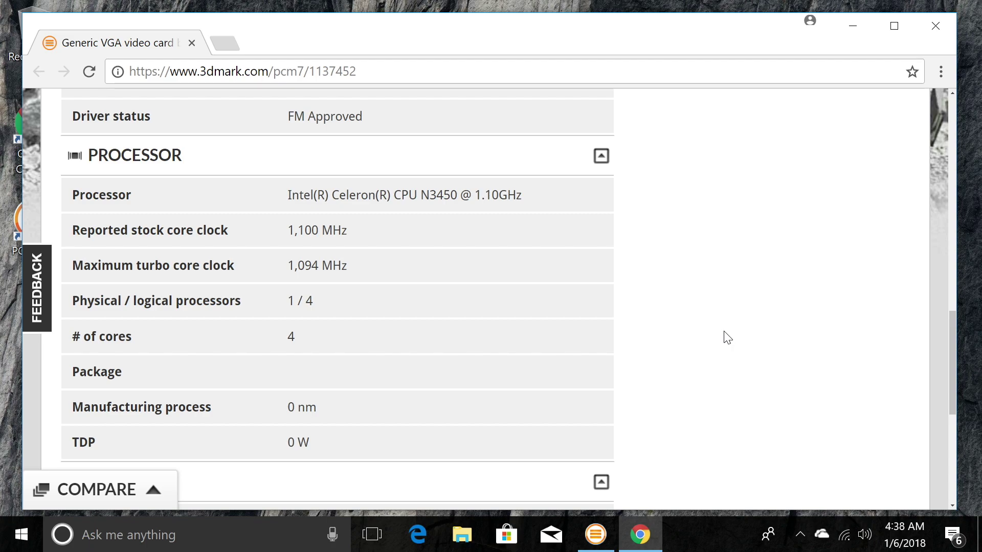
scroll(728, 338, down, 1)
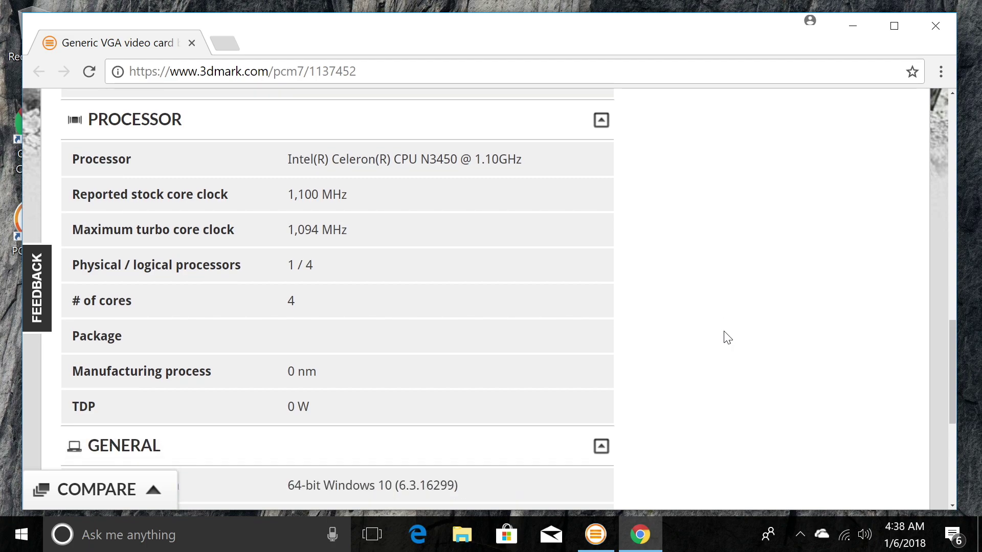
scroll(728, 337, down, 5)
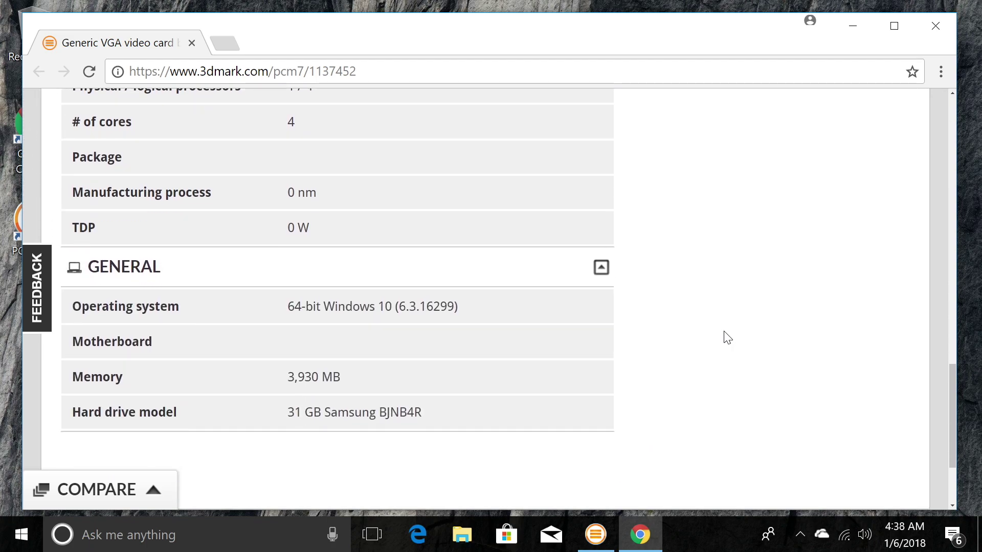
scroll(728, 338, down, 1)
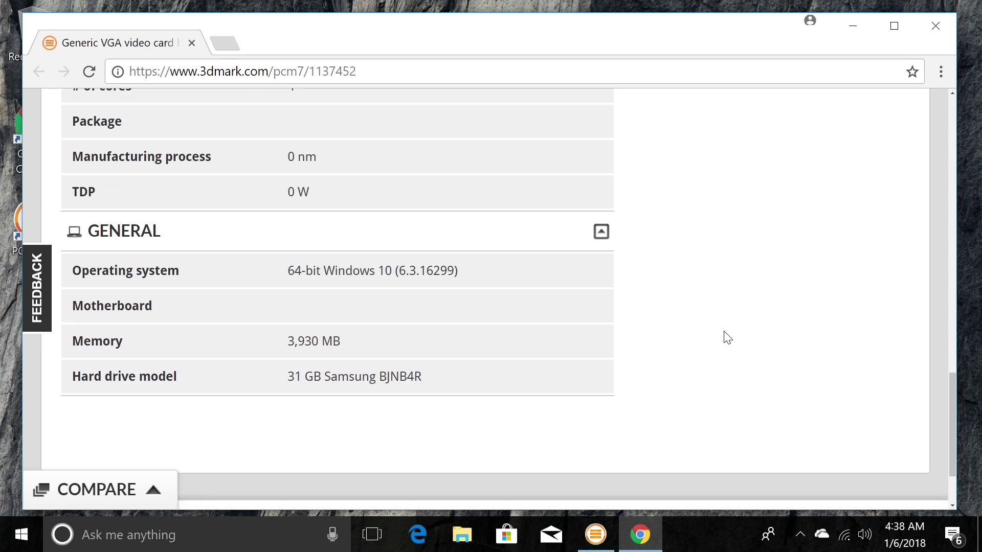
scroll(728, 337, down, 1)
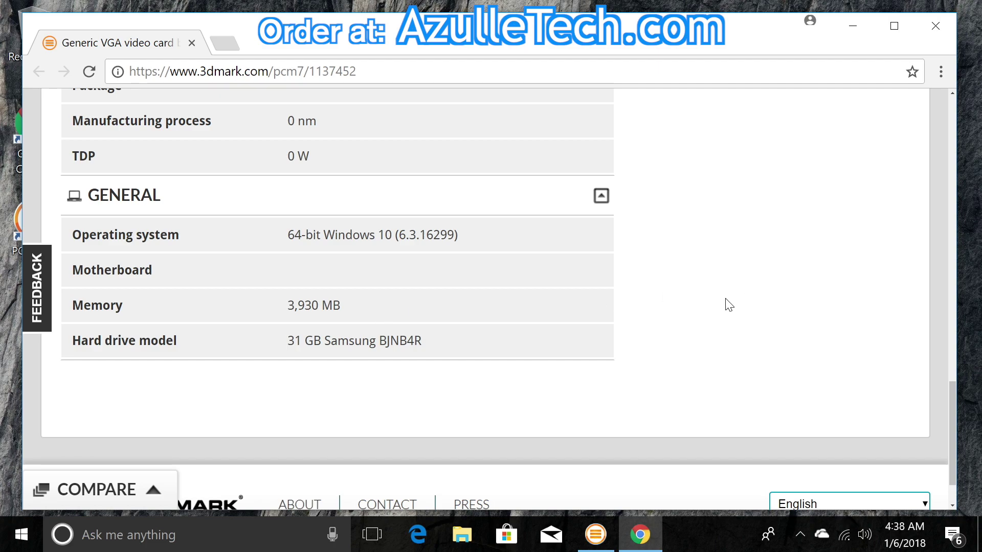
scroll(728, 305, down, 2)
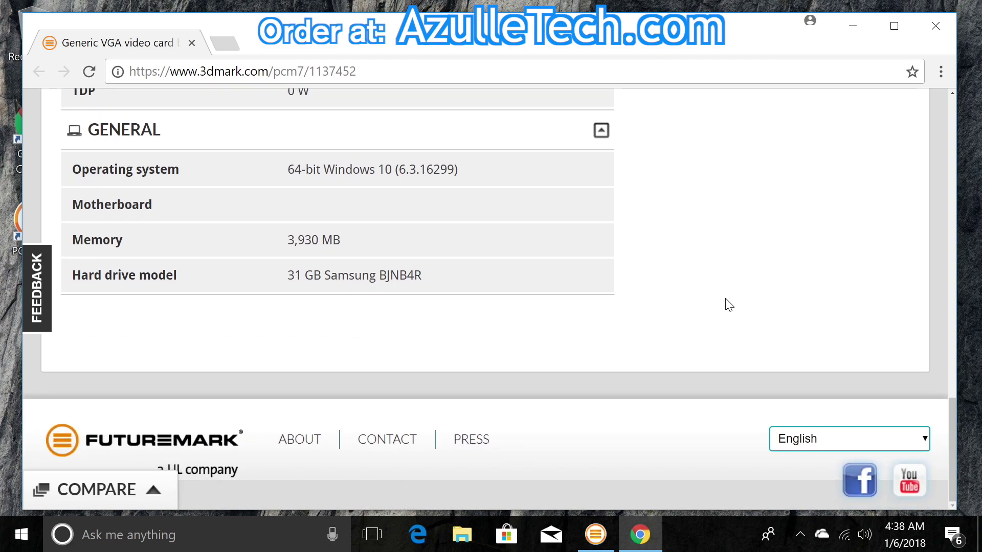
scroll(729, 304, up, 1)
scroll(728, 304, down, 1)
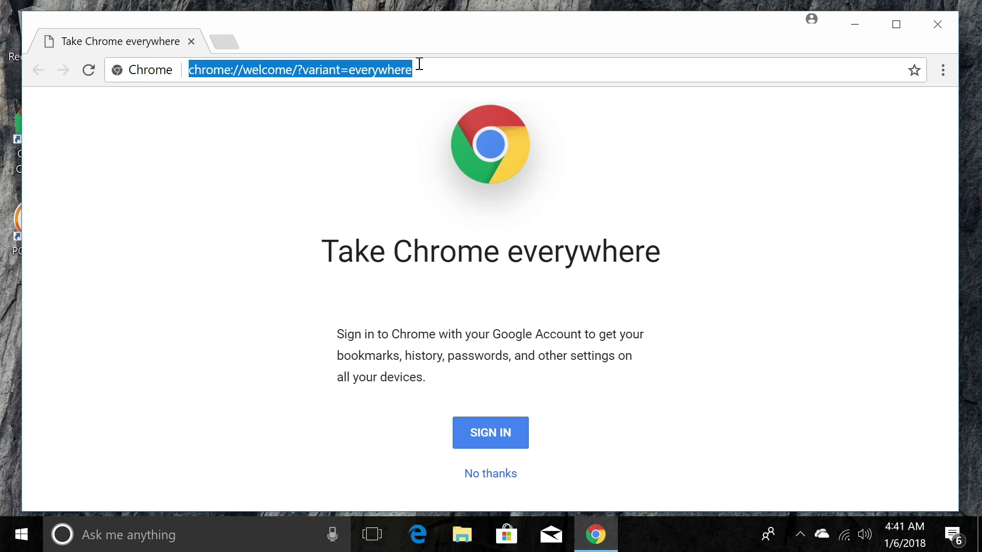
Step: Go to kodi.tv/download, pick Windows, and open Kodi's Microsoft Store listing
text(kodi.tv/)
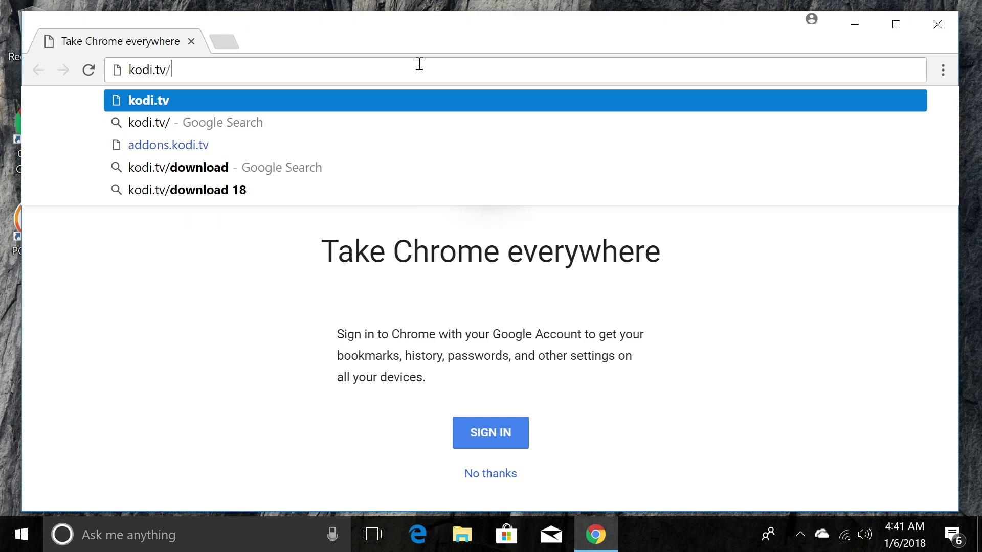
text(download)
key(Return)
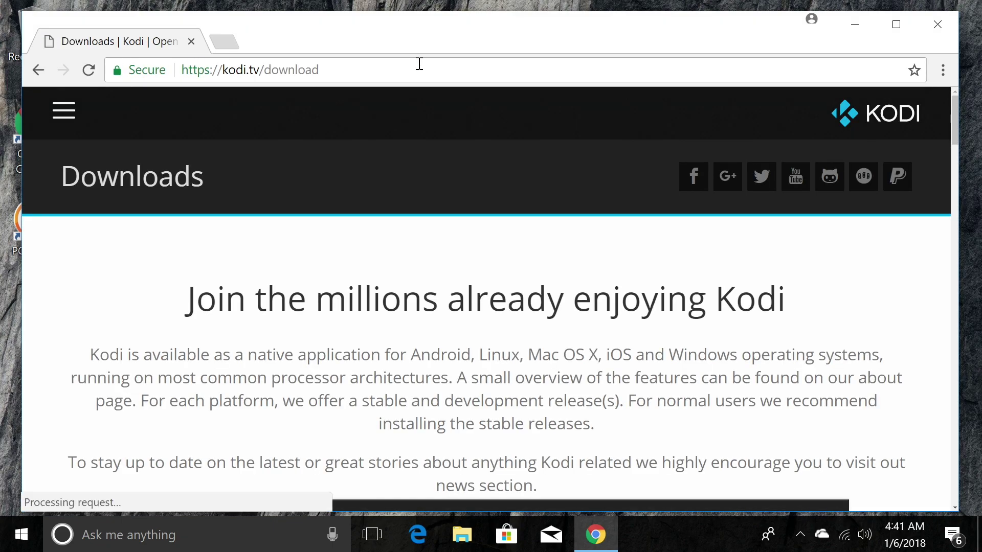
click(758, 496)
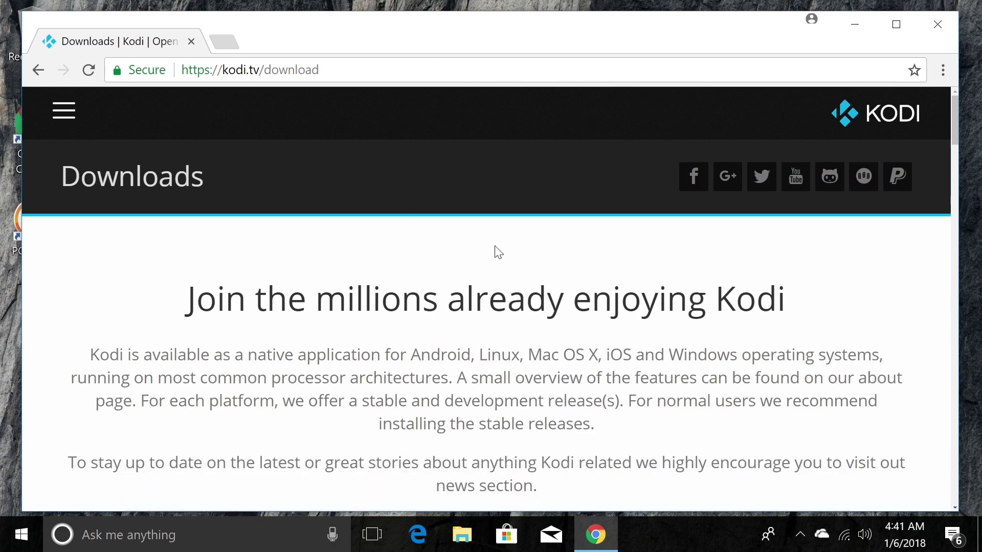
scroll(686, 260, down, 14)
scroll(686, 260, down, 5)
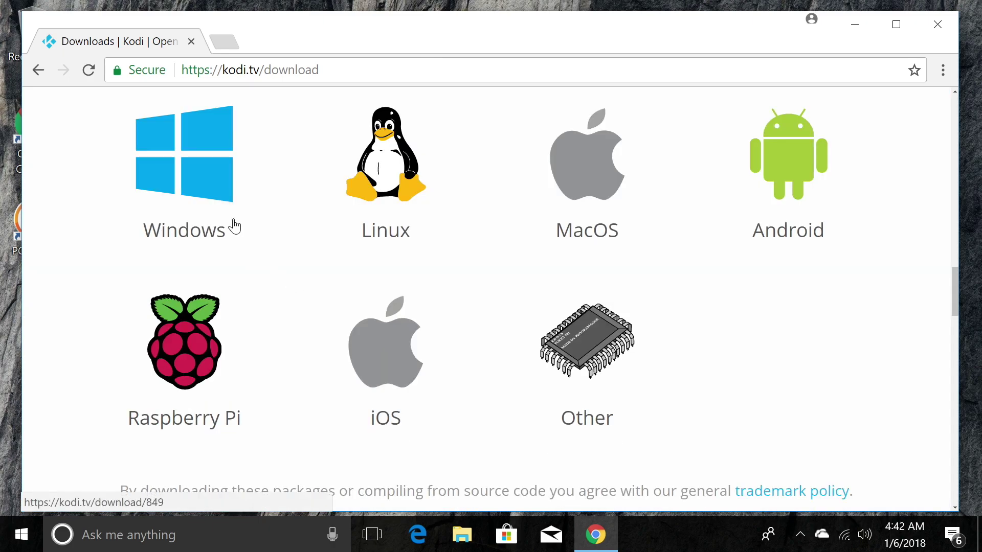
click(197, 164)
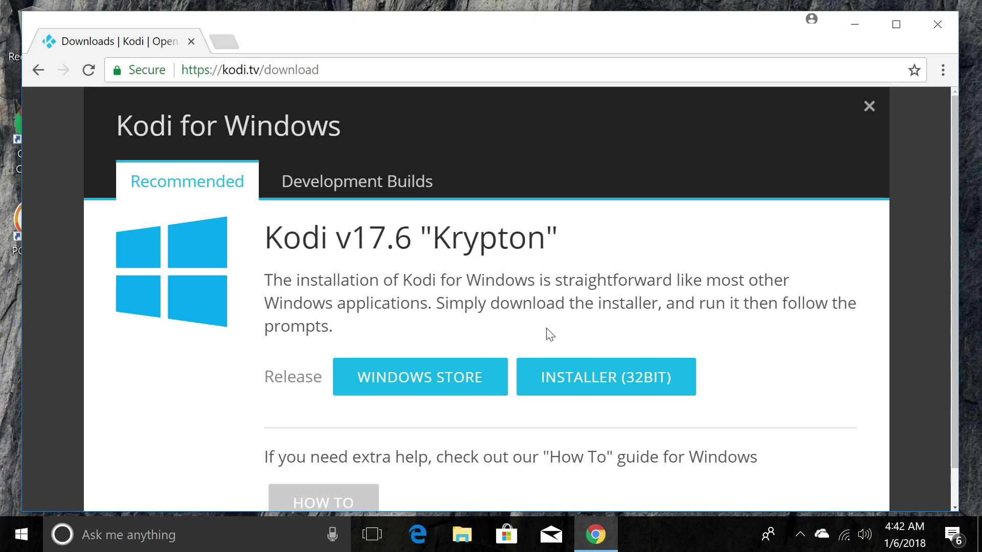
click(443, 378)
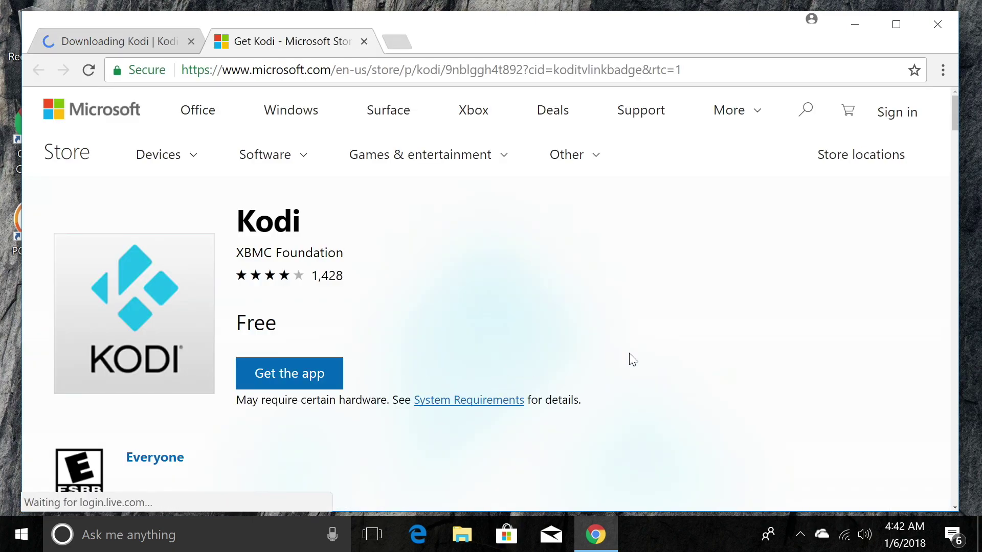
Step: Get Kodi through the Microsoft Store app and install it to drive C:
click(298, 386)
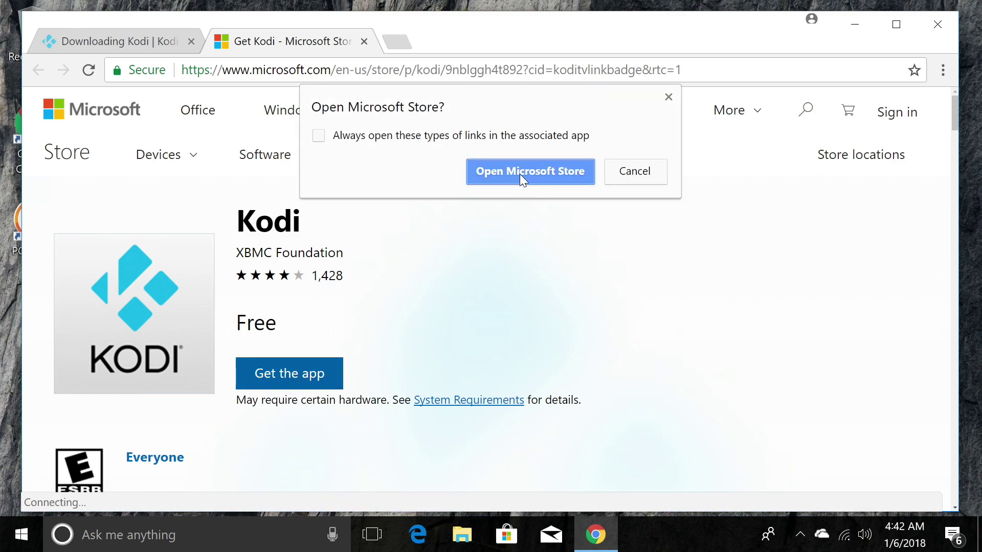
click(545, 174)
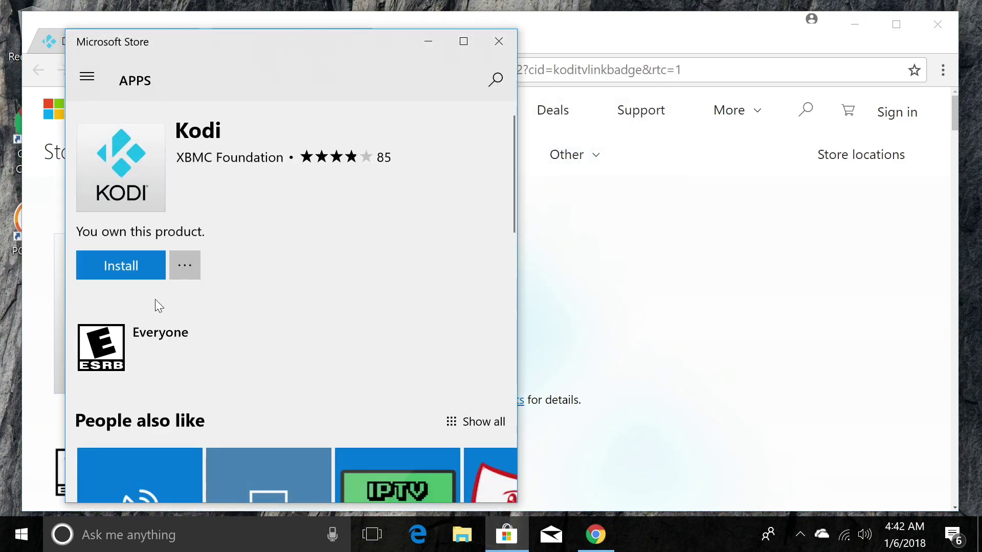
click(145, 269)
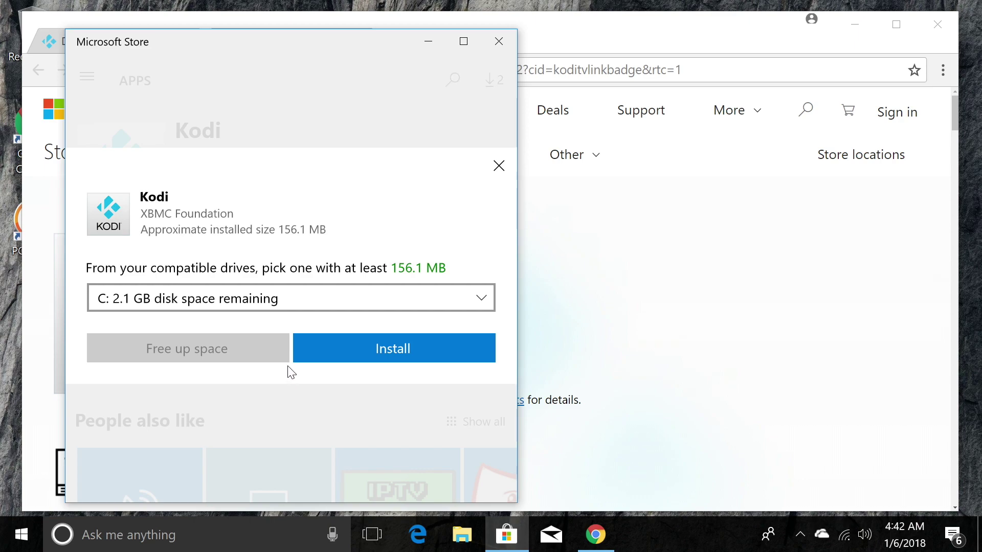
click(378, 352)
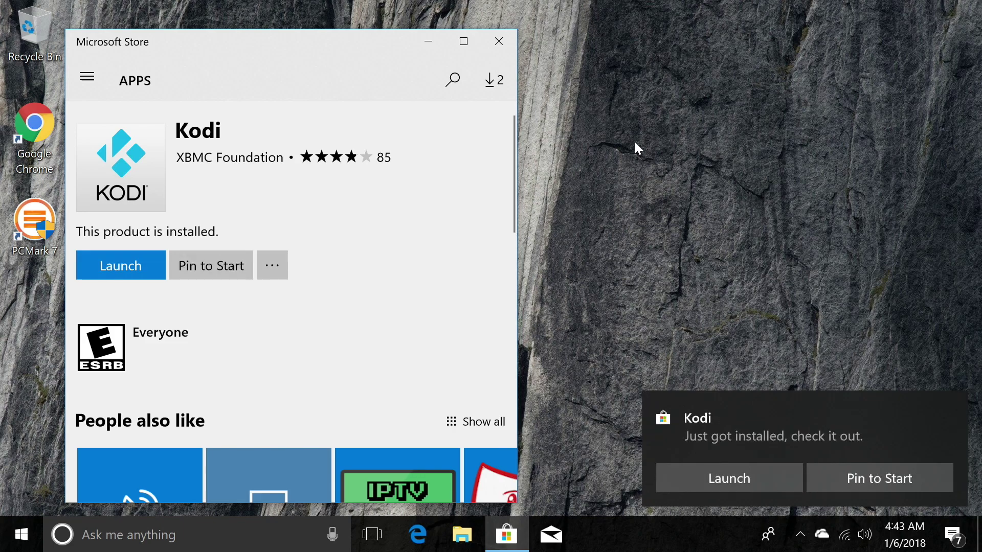
Step: Launch Kodi, close the Store, and allow Kodi through the firewall on private and public networks
click(756, 479)
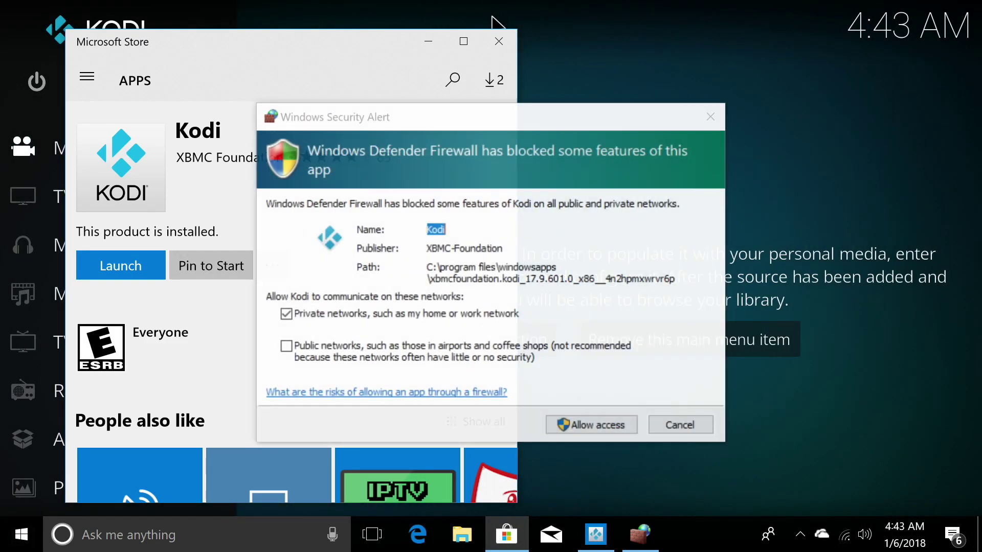
click(497, 40)
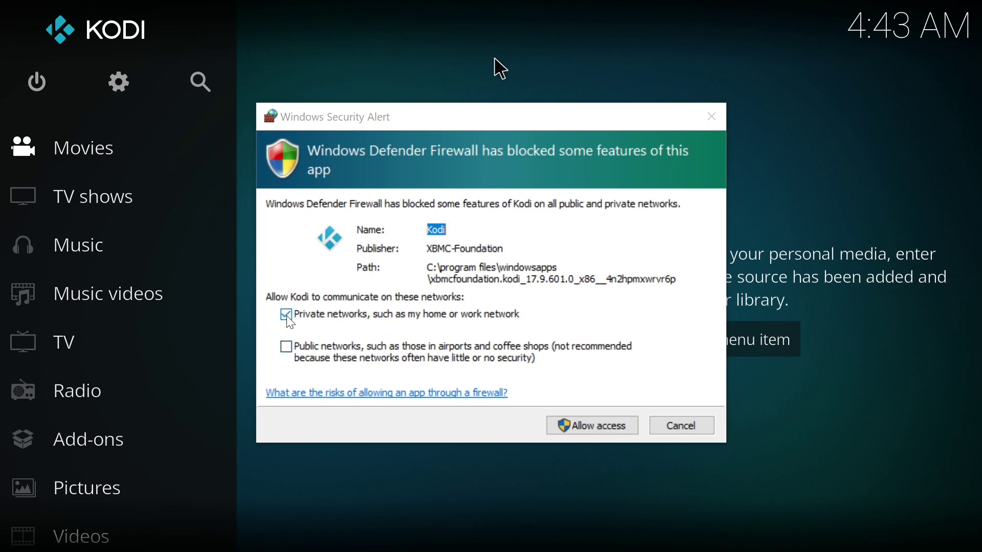
click(287, 314)
click(286, 314)
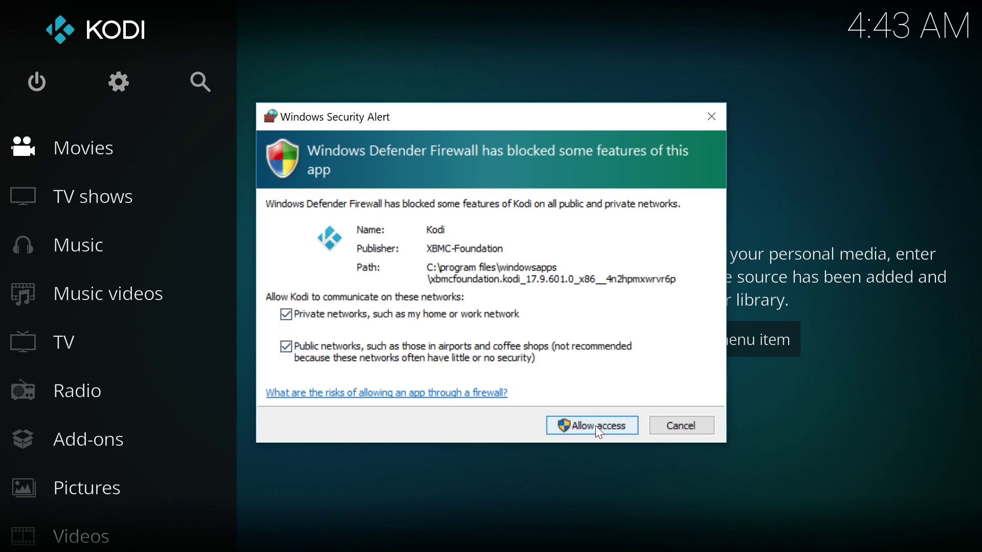
click(609, 422)
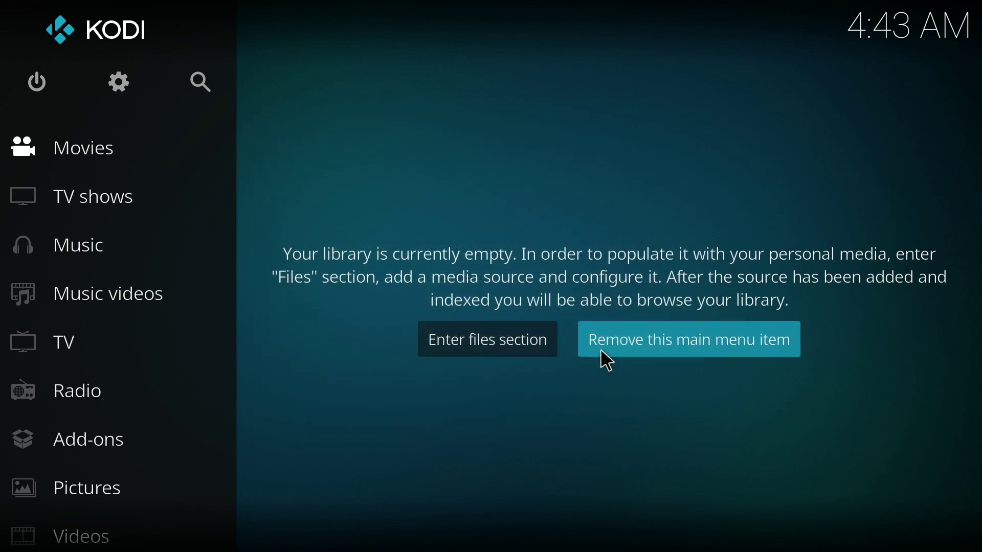
Step: Exit Kodi, search 'windows update', and retry the update check so KB4056892 starts downloading
key(Up)
key(Return)
key(Return)
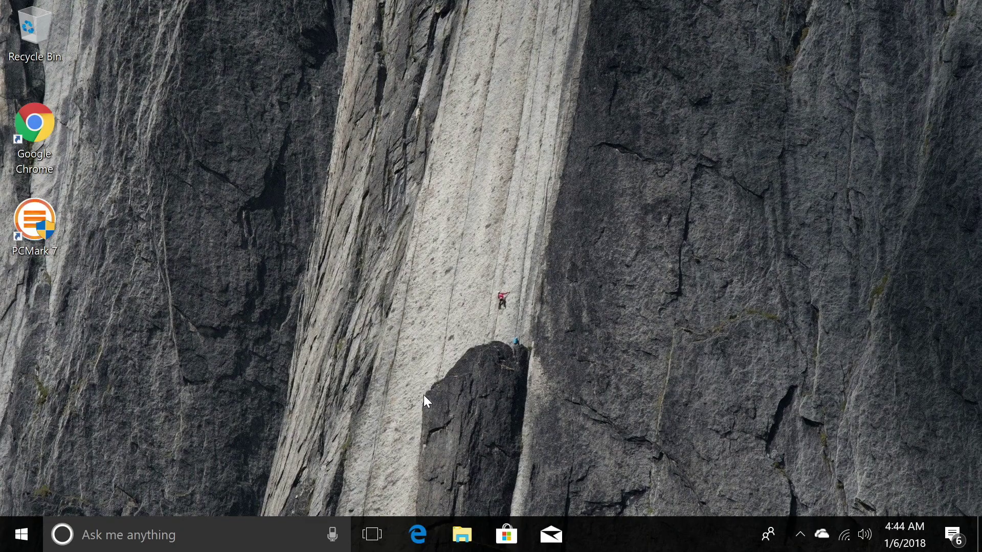
click(20, 534)
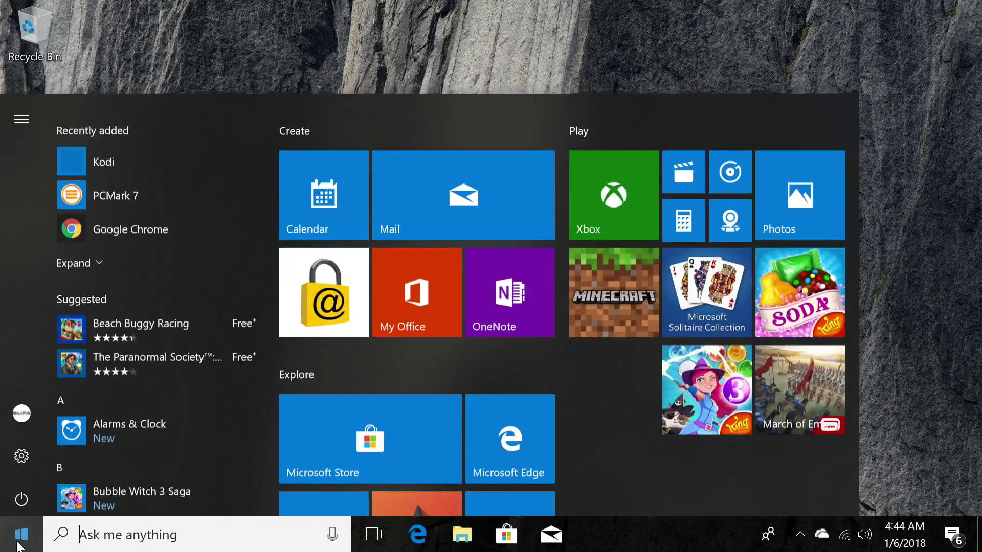
click(128, 535)
text(windows update)
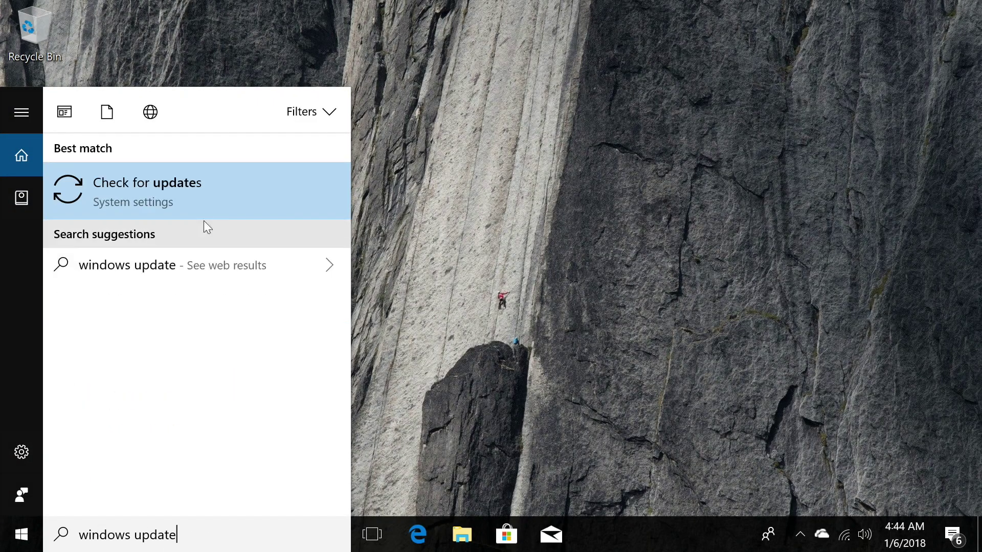
click(169, 202)
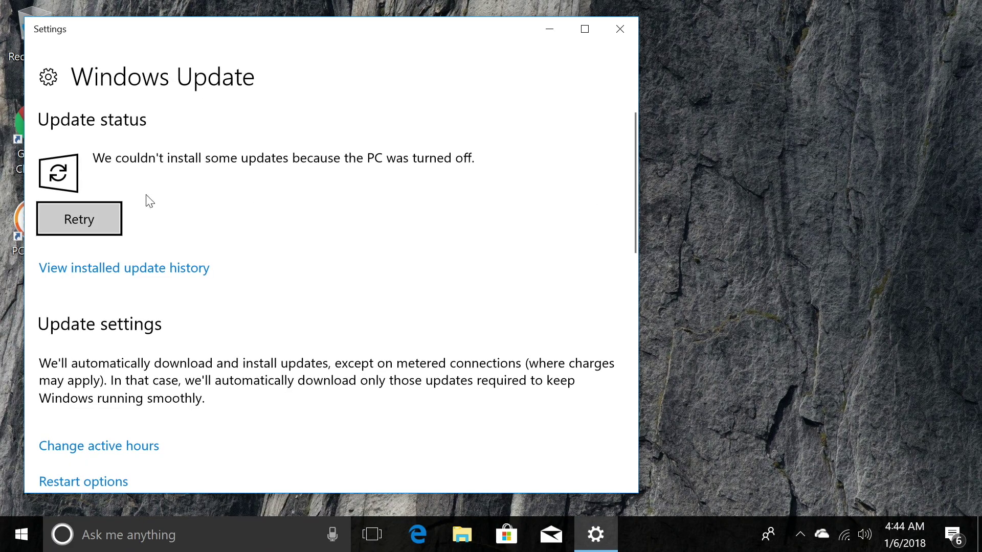
click(85, 229)
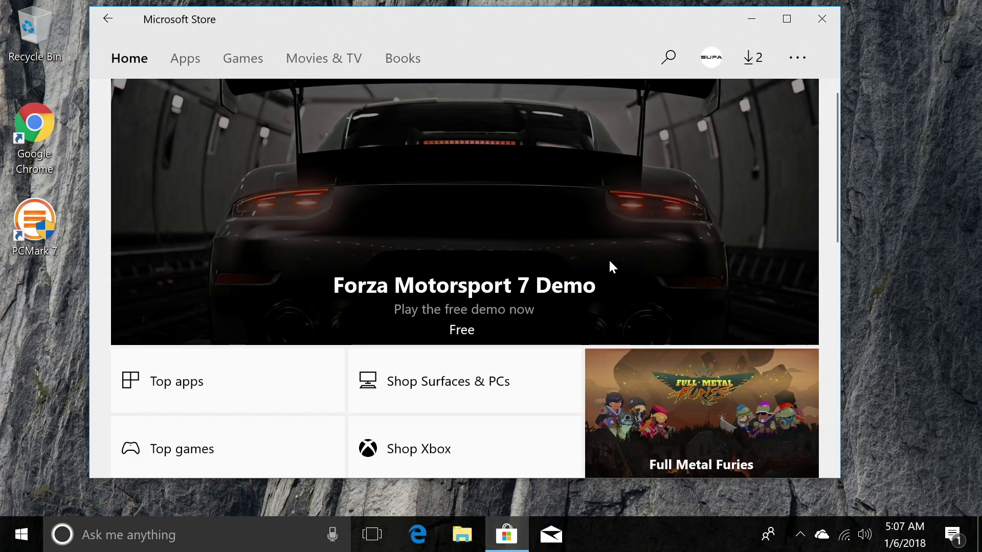
Step: Install Facebook from its Store home page tile and launch it
scroll(523, 299, down, 15)
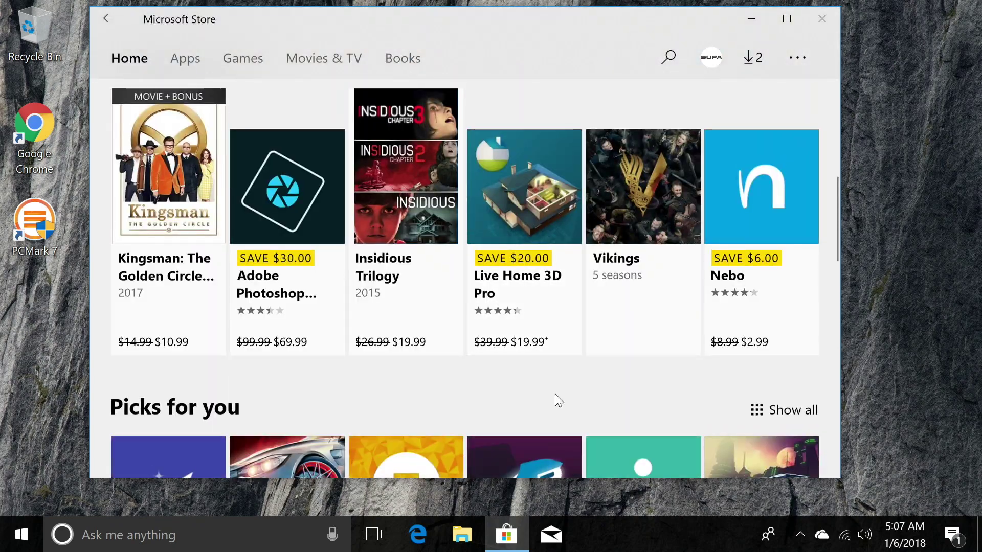
scroll(580, 459, up, 5)
scroll(580, 459, down, 10)
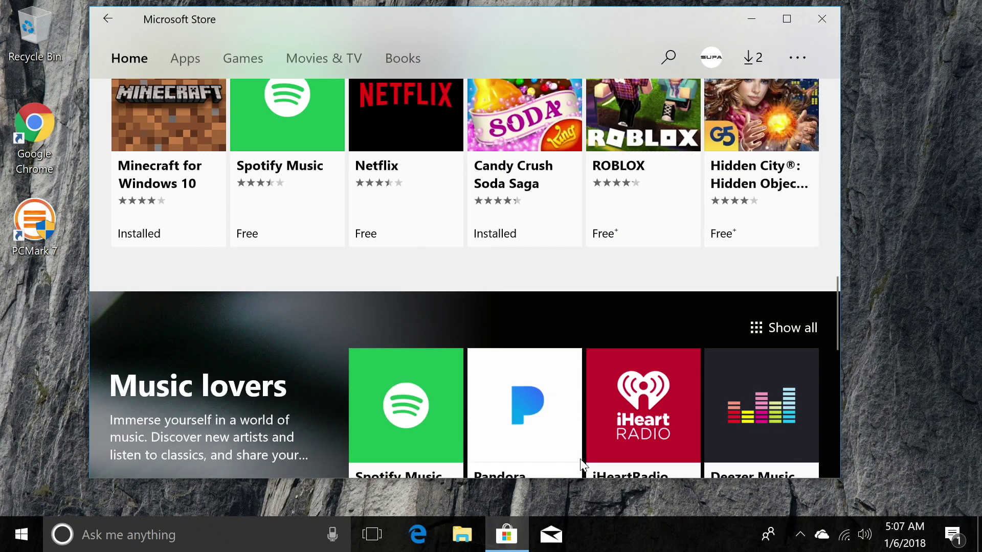
scroll(580, 459, down, 4)
scroll(580, 459, down, 4)
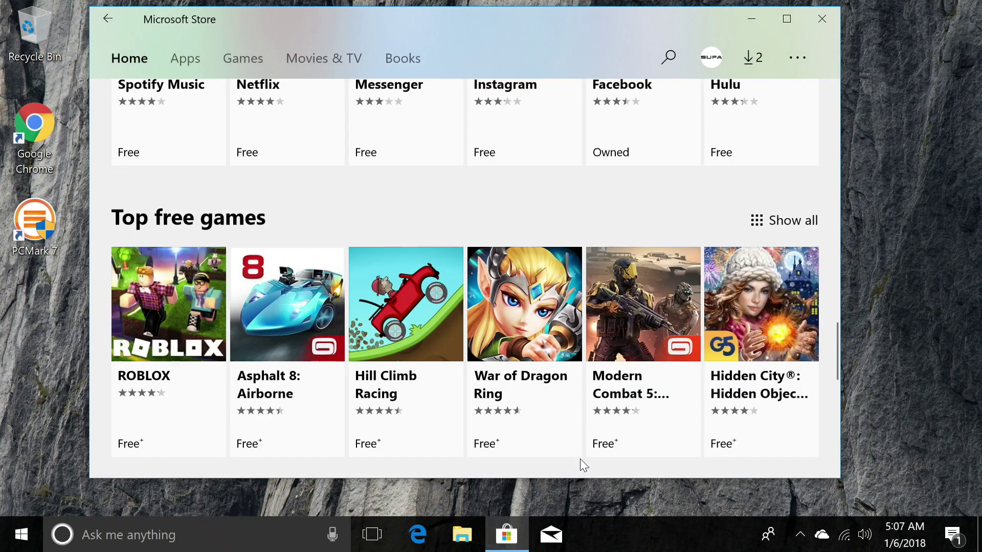
scroll(580, 459, up, 4)
click(634, 249)
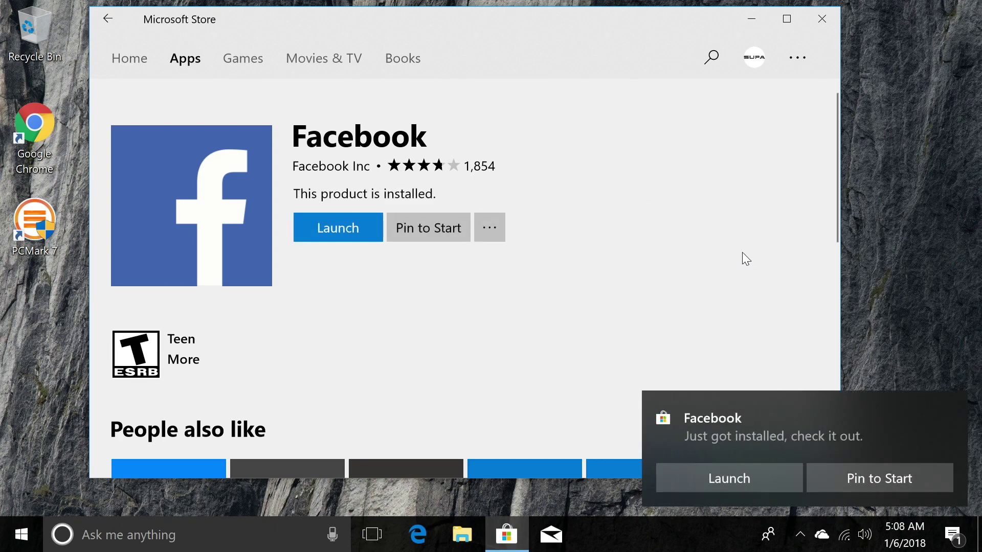
click(726, 485)
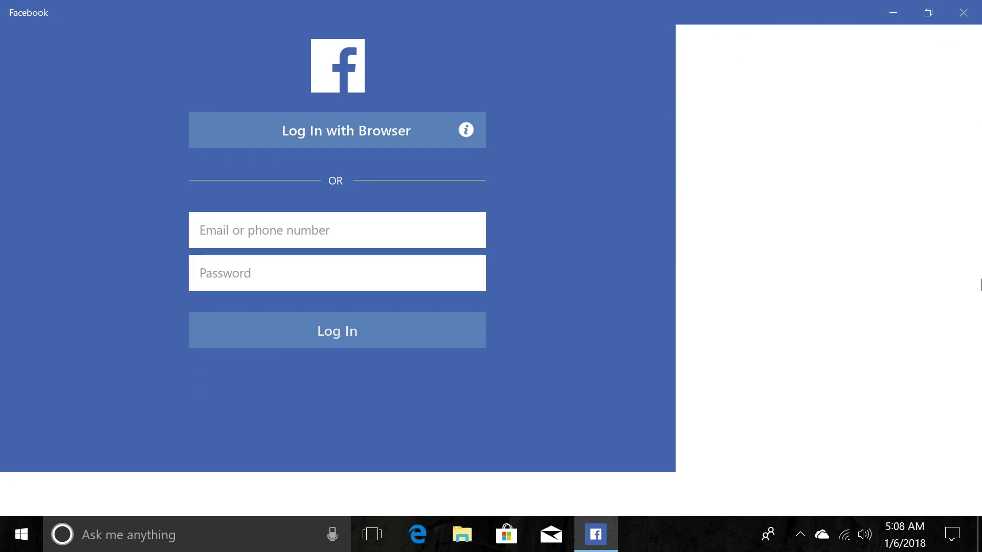
Step: Restore the Facebook window from full screen and close the app with Alt+F4
click(928, 12)
click(728, 24)
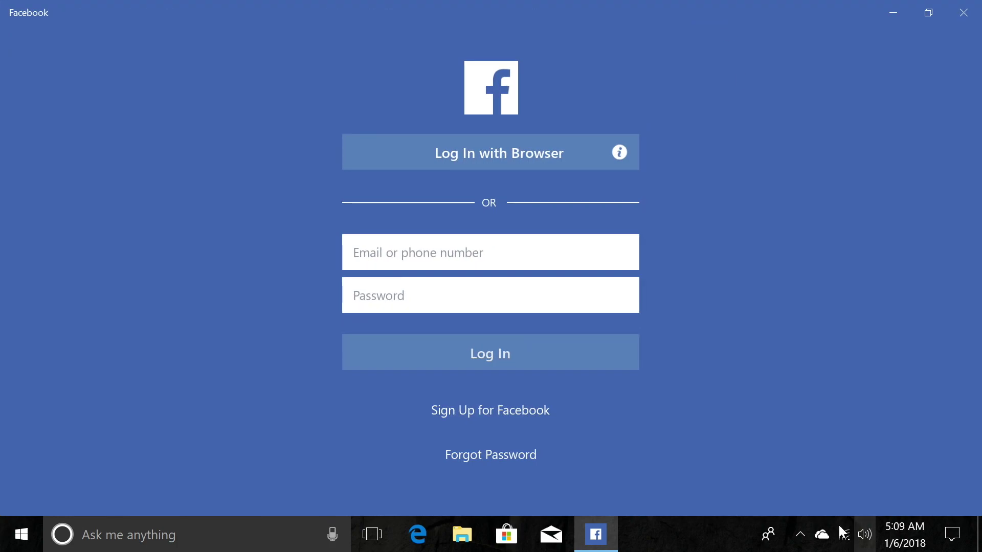
click(929, 13)
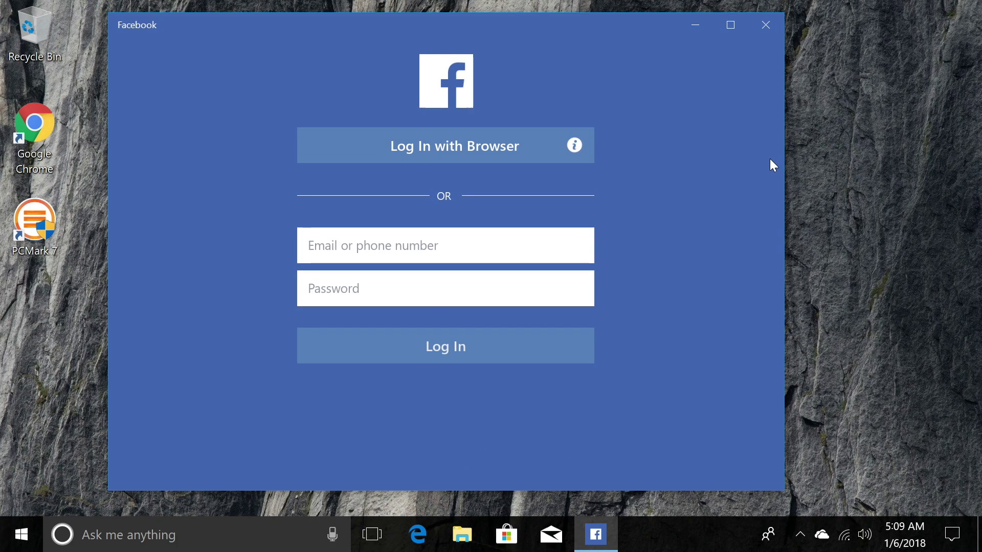
key(alt+F4)
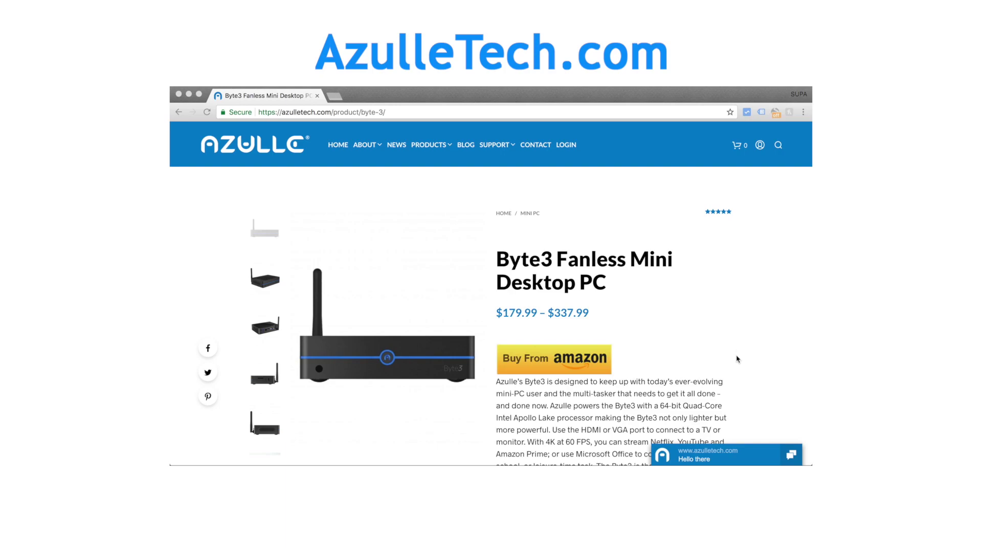
scroll(736, 363, down, 3)
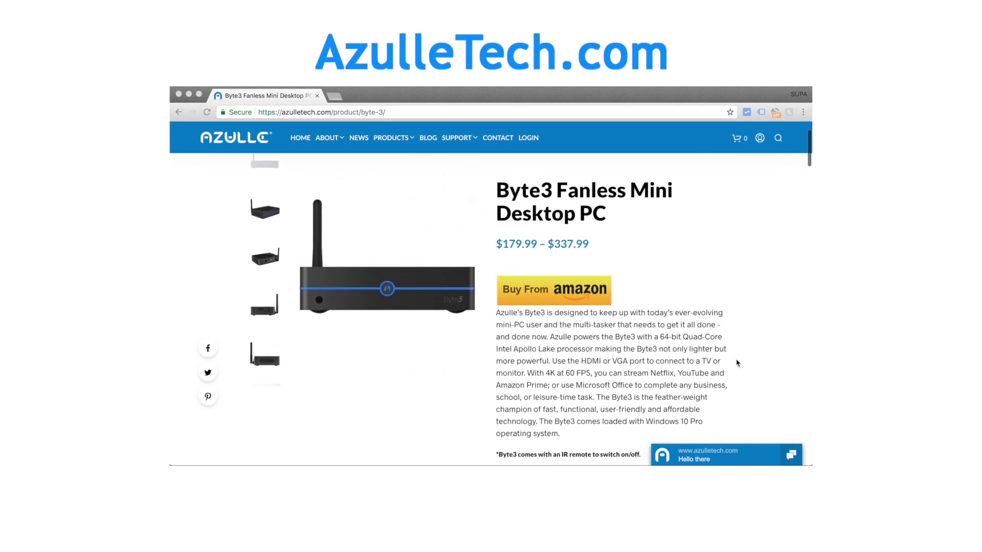
scroll(737, 362, down, 5)
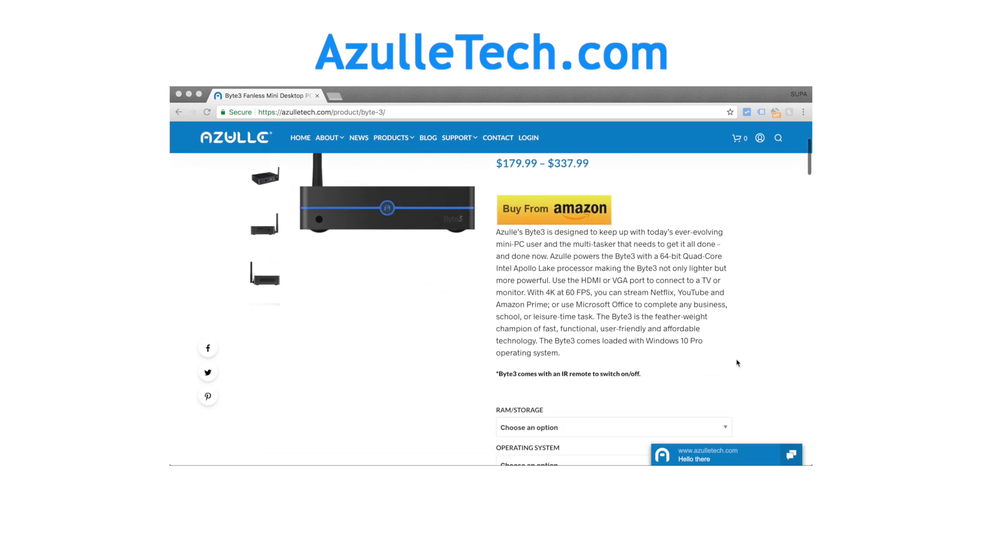
scroll(737, 363, down, 5)
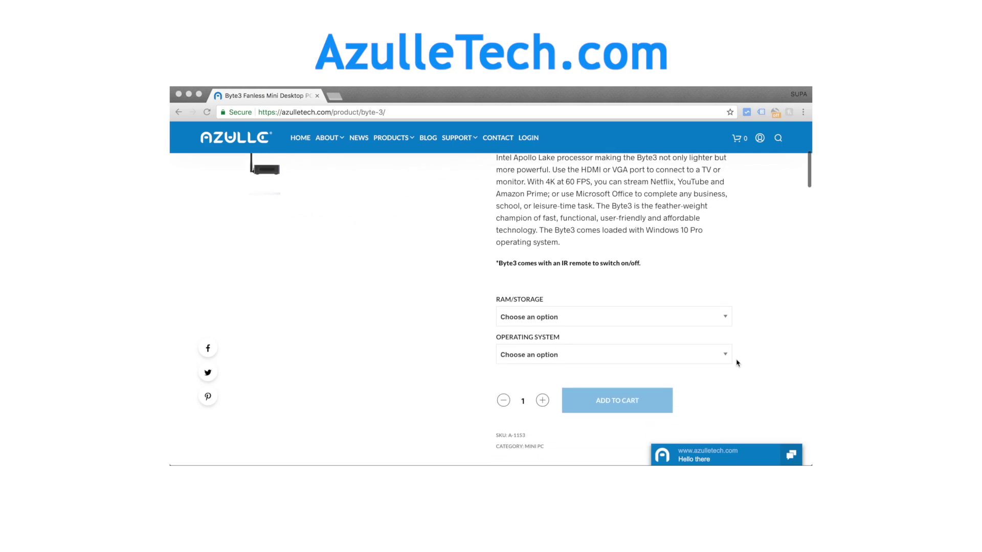
scroll(737, 362, down, 2)
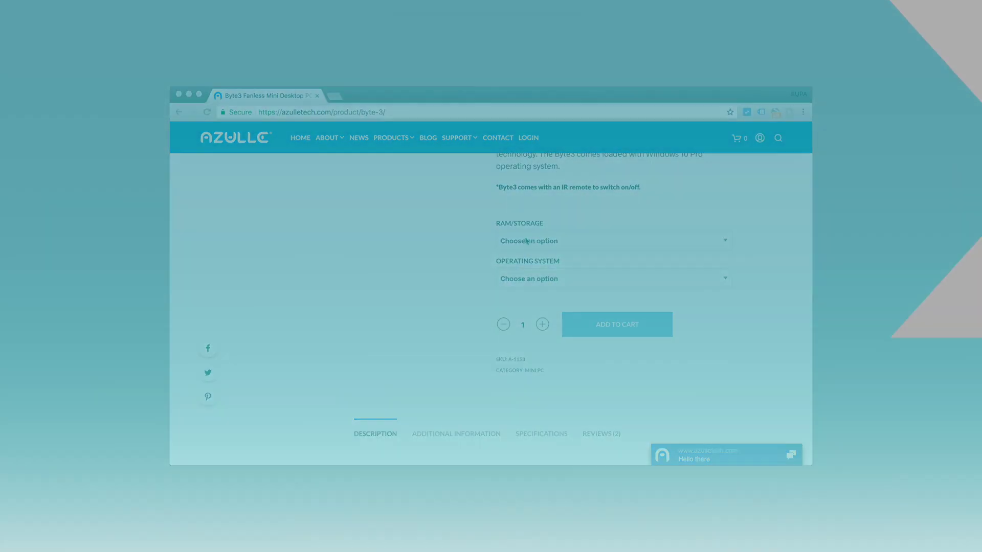